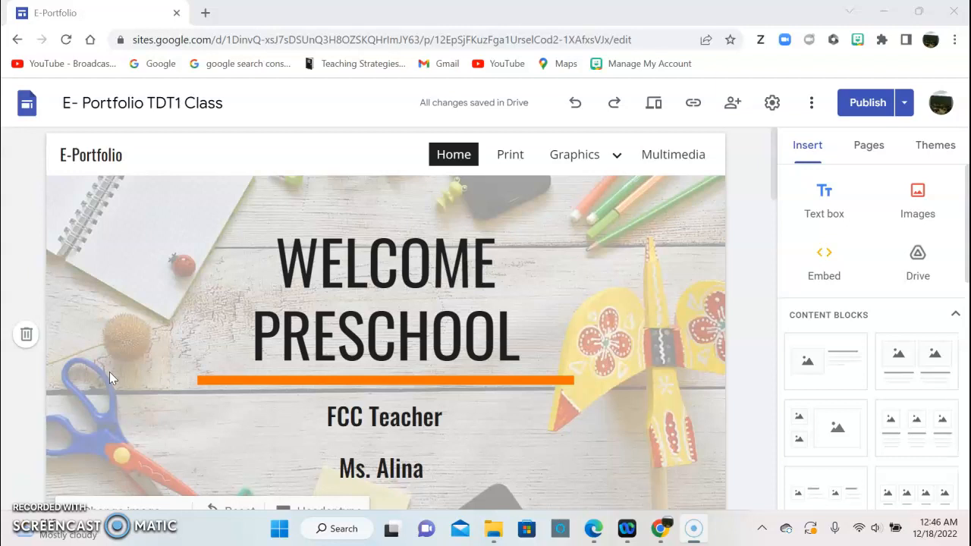
Scroll down through the current site page, selecting its welcome paragraph along the way.
scroll(114, 376, "down", 5)
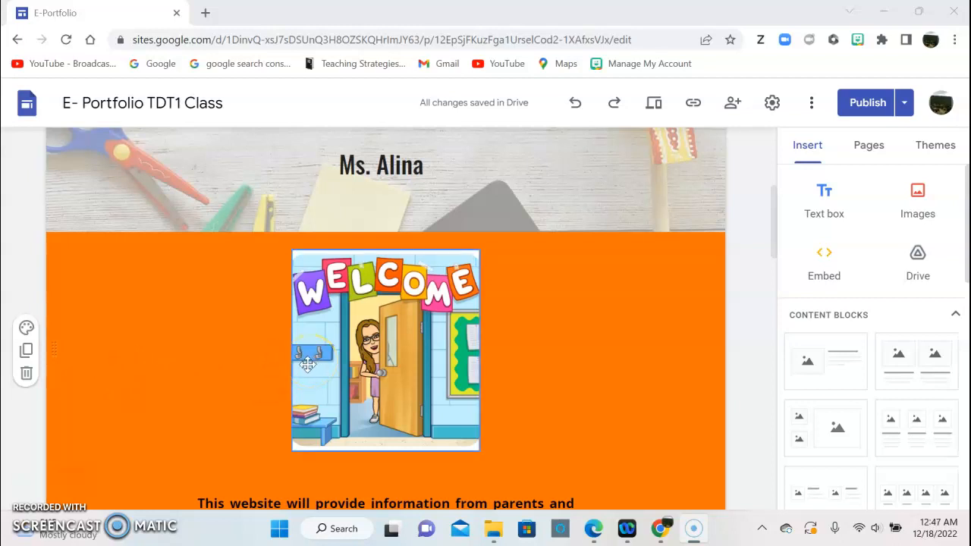
scroll(307, 365, "down", 2)
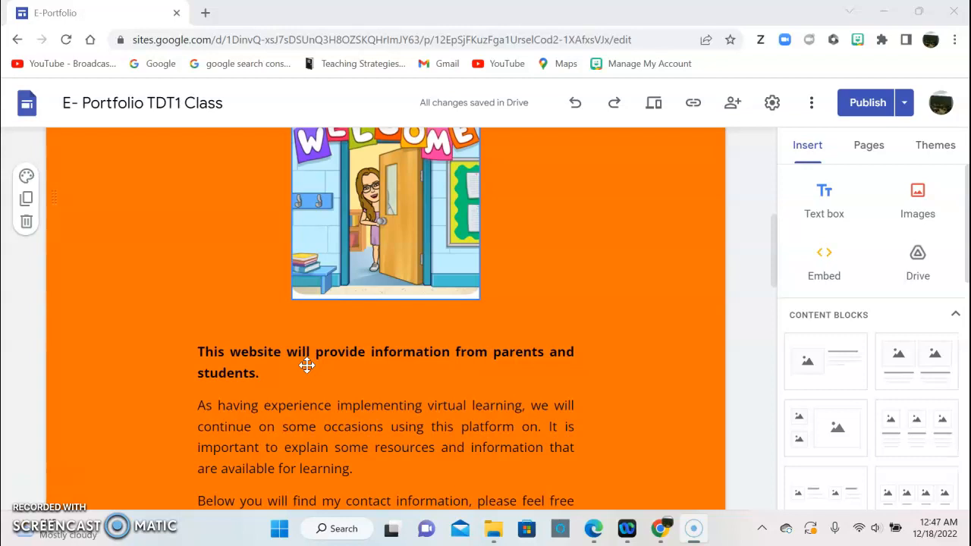
left_click(302, 367)
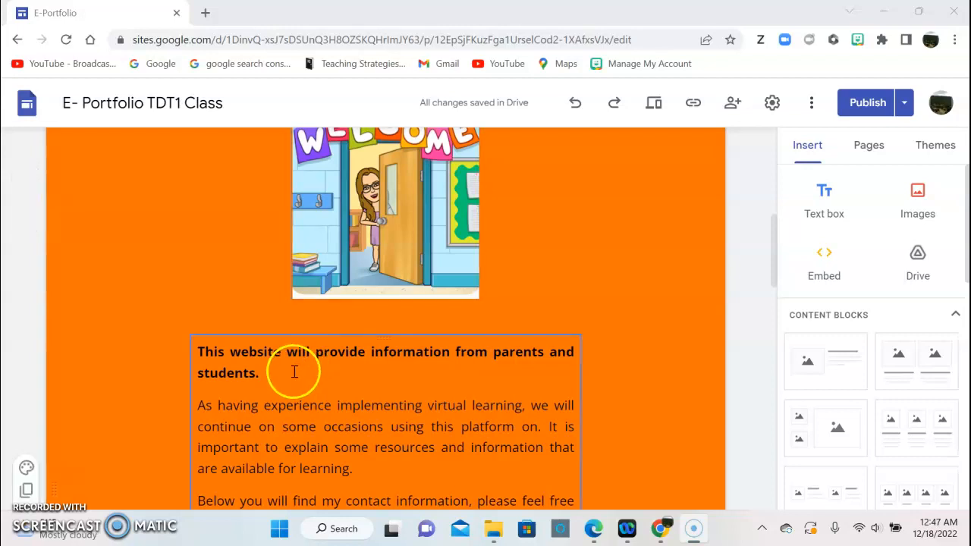
scroll(294, 372, "down", 1)
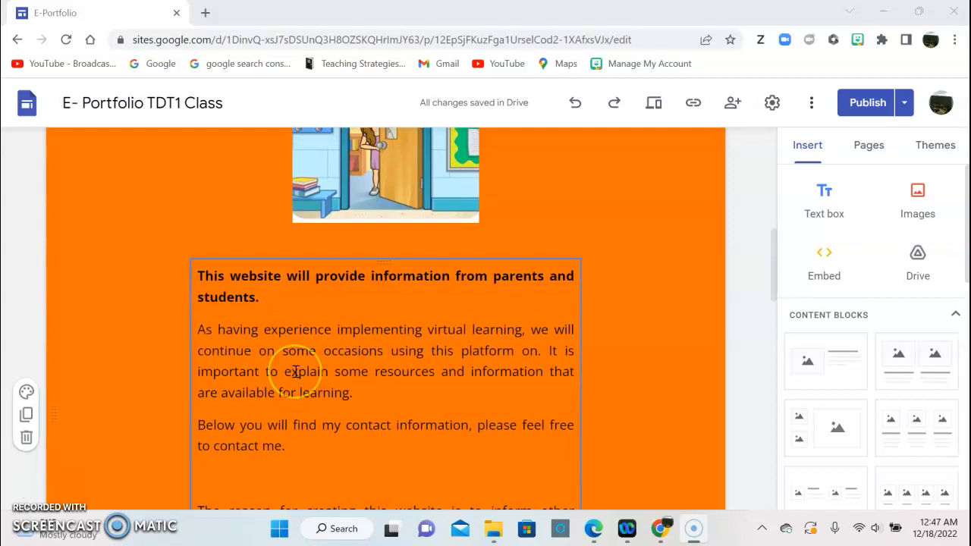
scroll(296, 371, "down", 4)
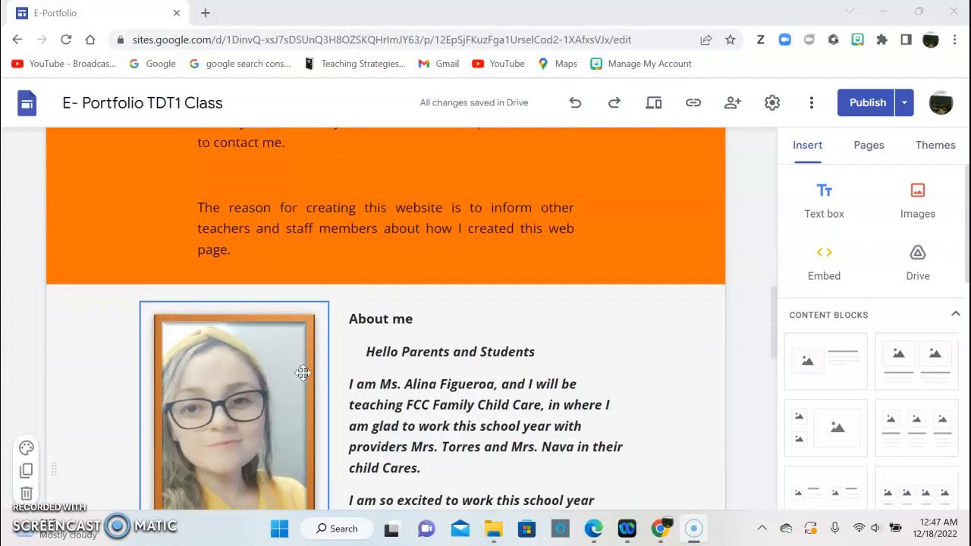
scroll(303, 372, "down", 2)
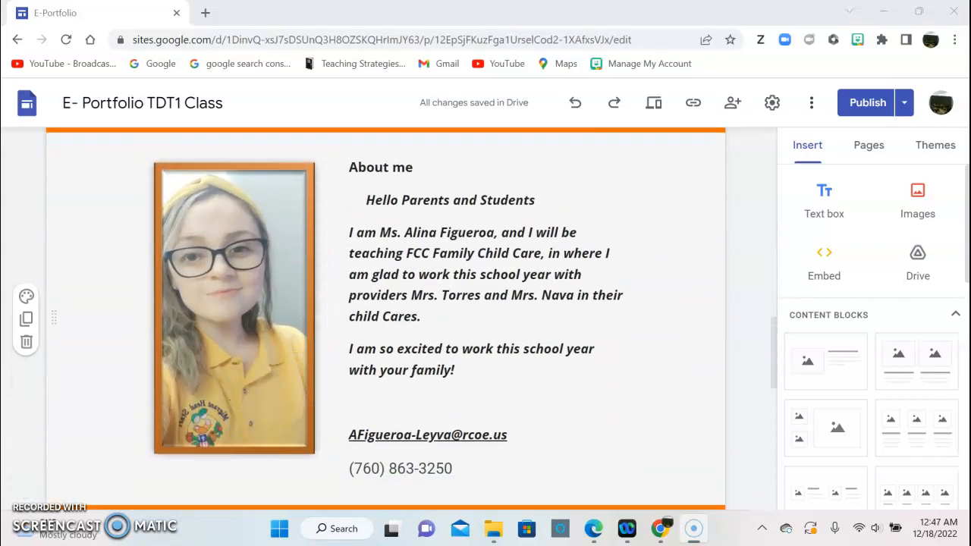
scroll(553, 447, "down", 2)
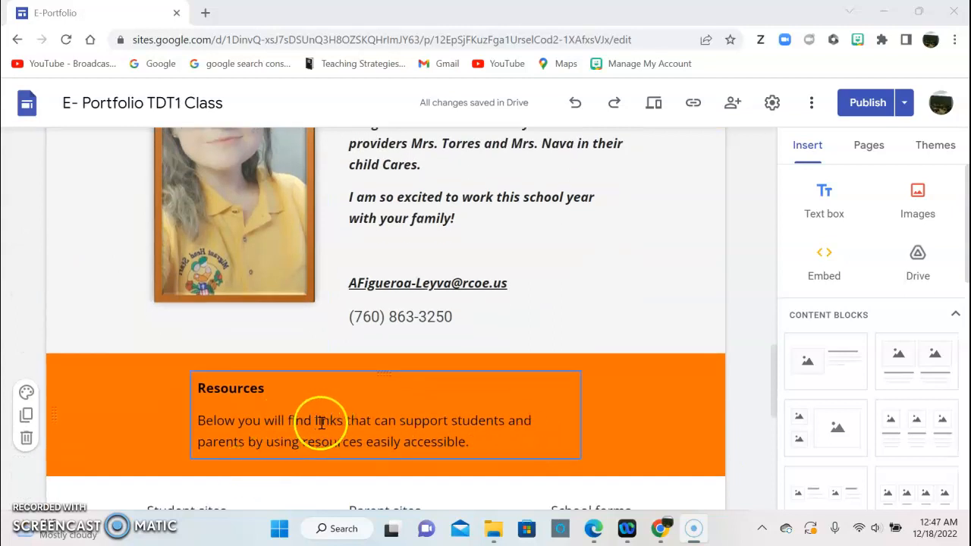
scroll(321, 423, "down", 1)
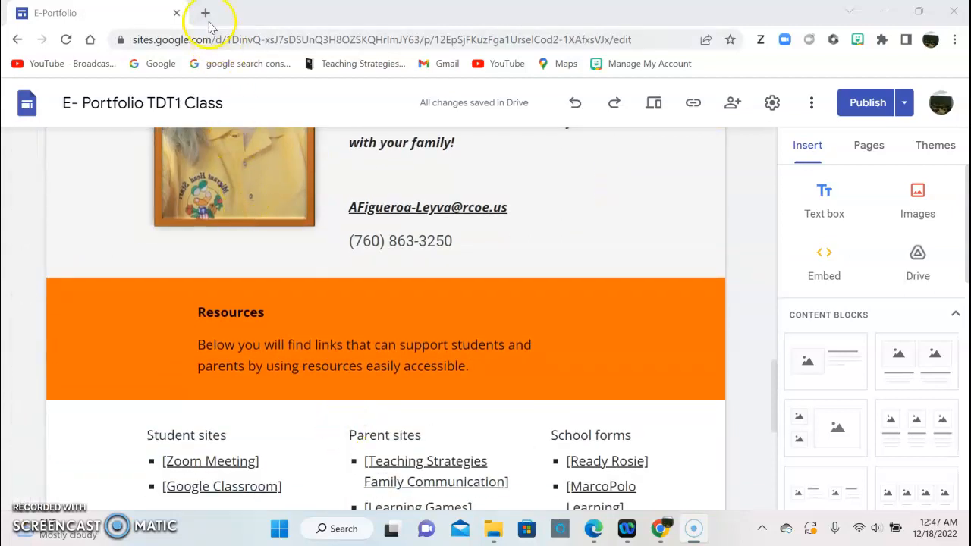
In a new Chrome tab, search google.sites and go to the Google Sites sign-in result.
left_click(204, 13)
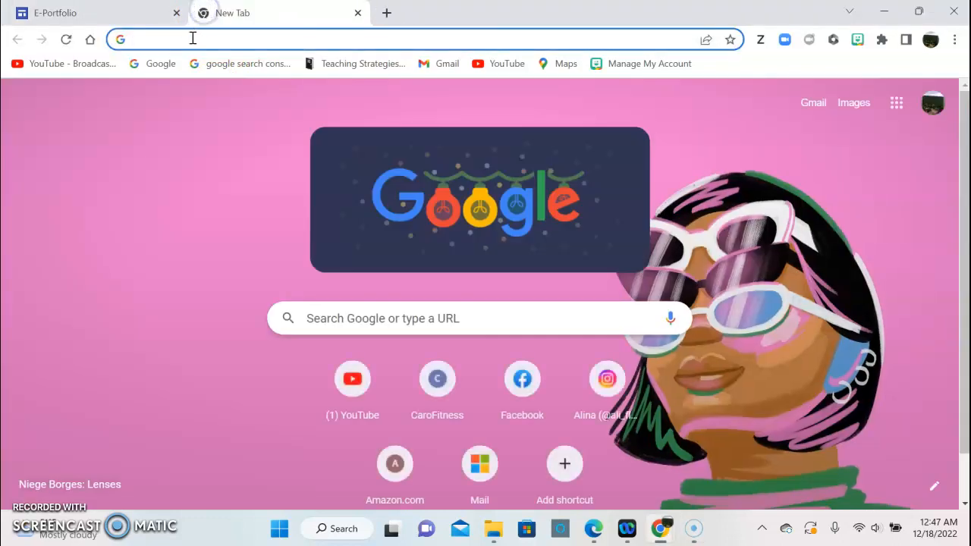
left_click(318, 318)
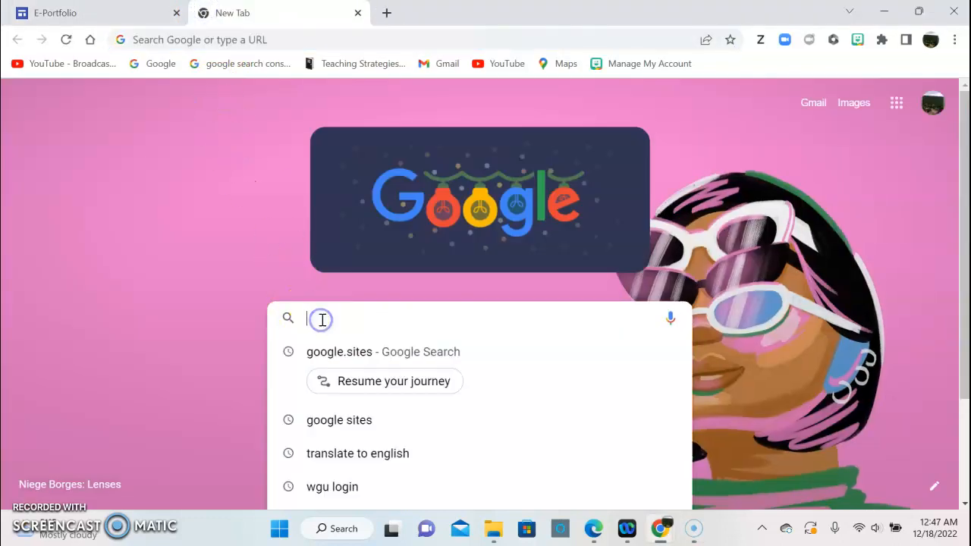
left_click(365, 359)
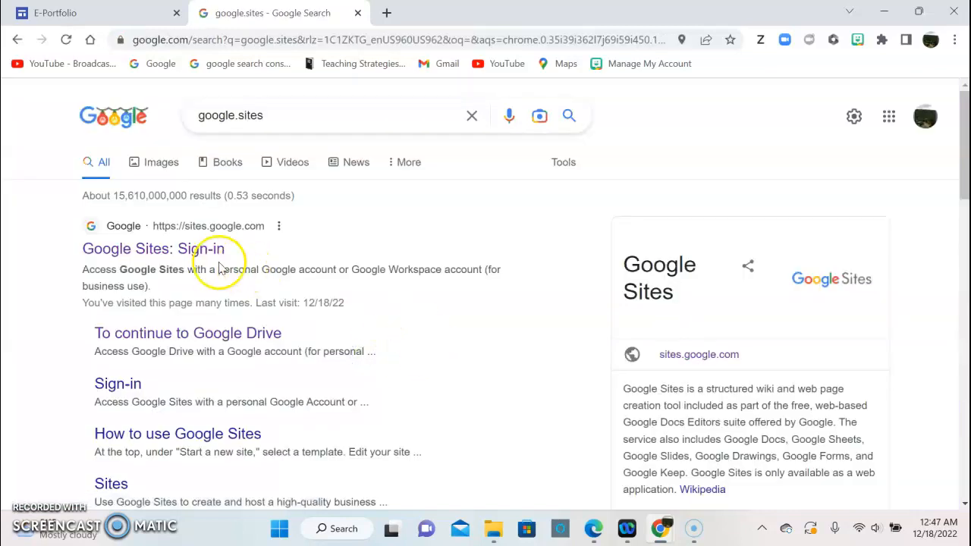
left_click(176, 258)
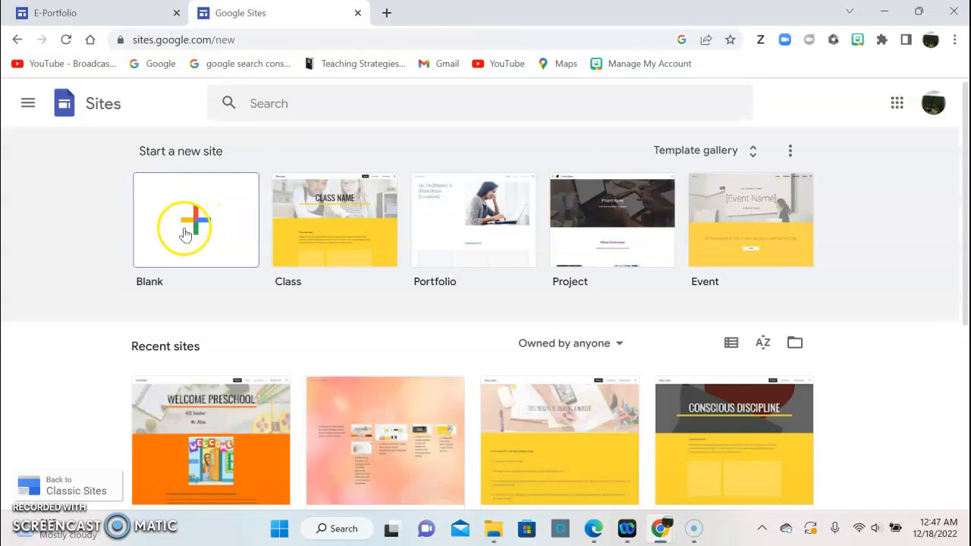
Create a Class-template site and retitle it WELCOME PRESCHOOL.
left_click(320, 227)
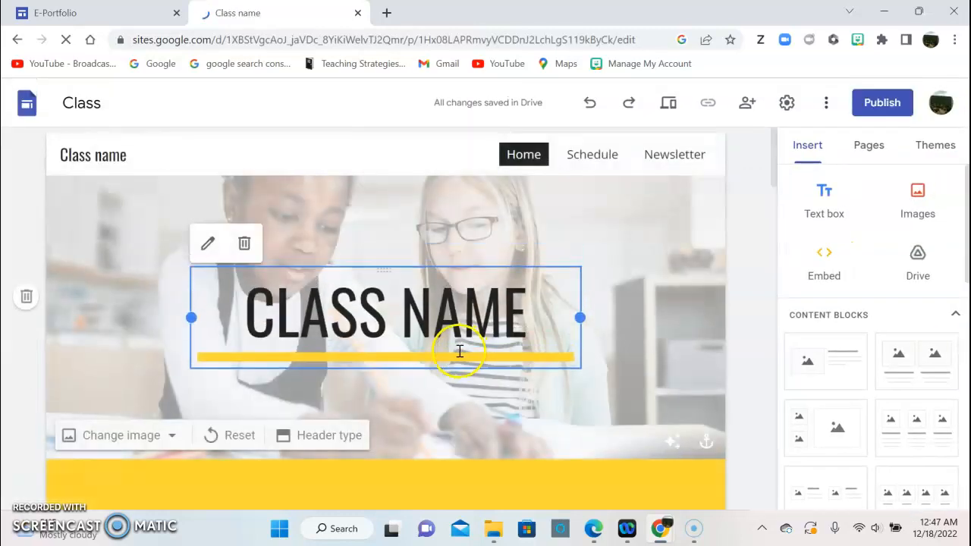
left_click(529, 316)
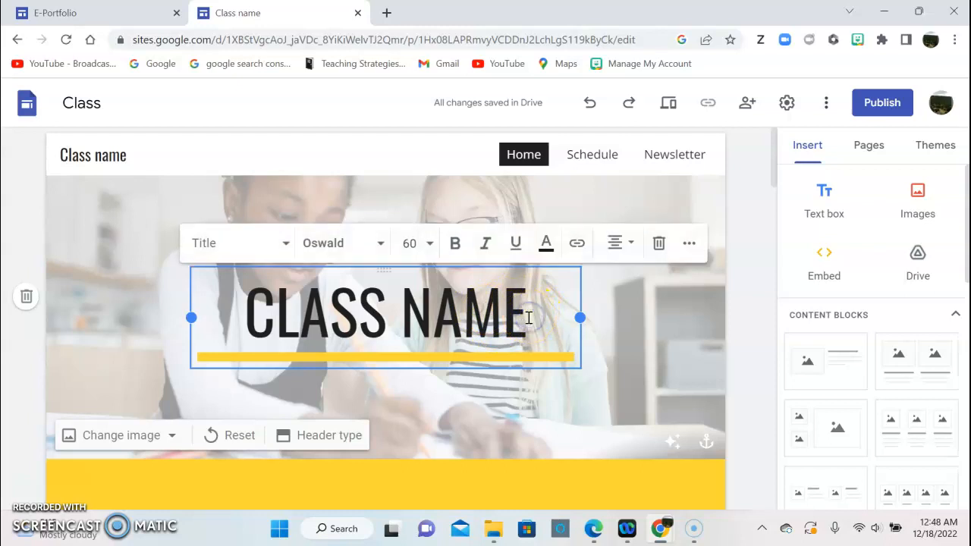
key("BackSpace")
key("BackSpace")
key("BackSpace")
key("BackSpace")
key("BackSpace")
key("BackSpace")
key("BackSpace")
key("BackSpace")
key("BackSpace")
key("BackSpace")
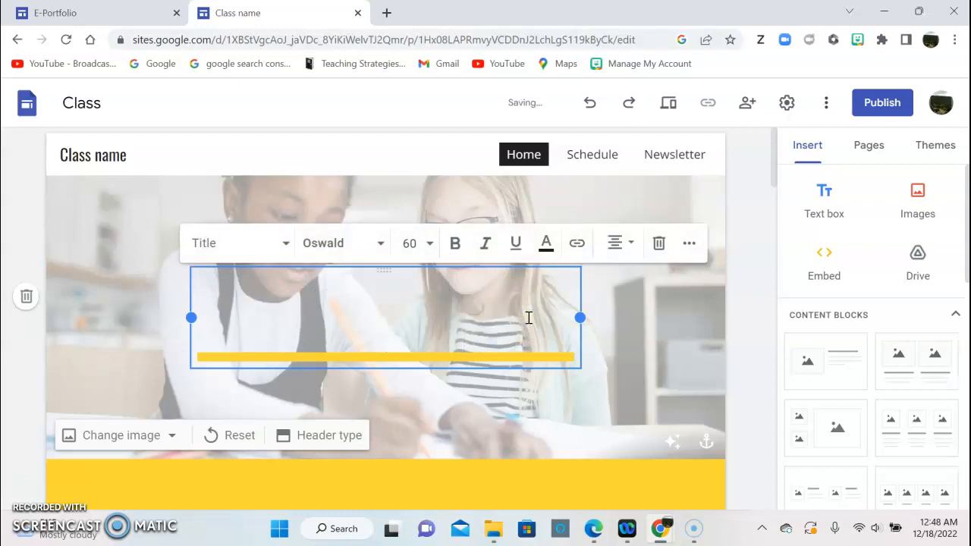
type("WEL")
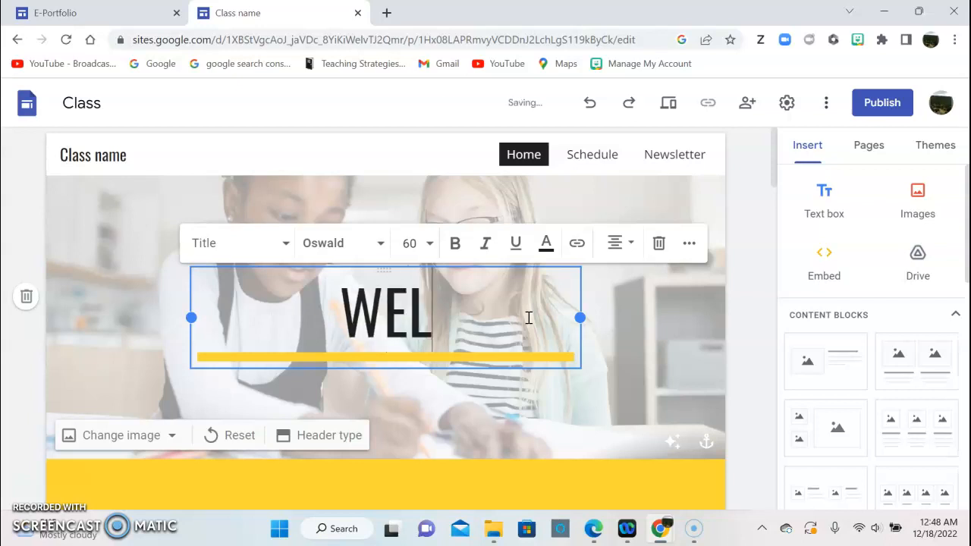
type("COME PRESCHOOL")
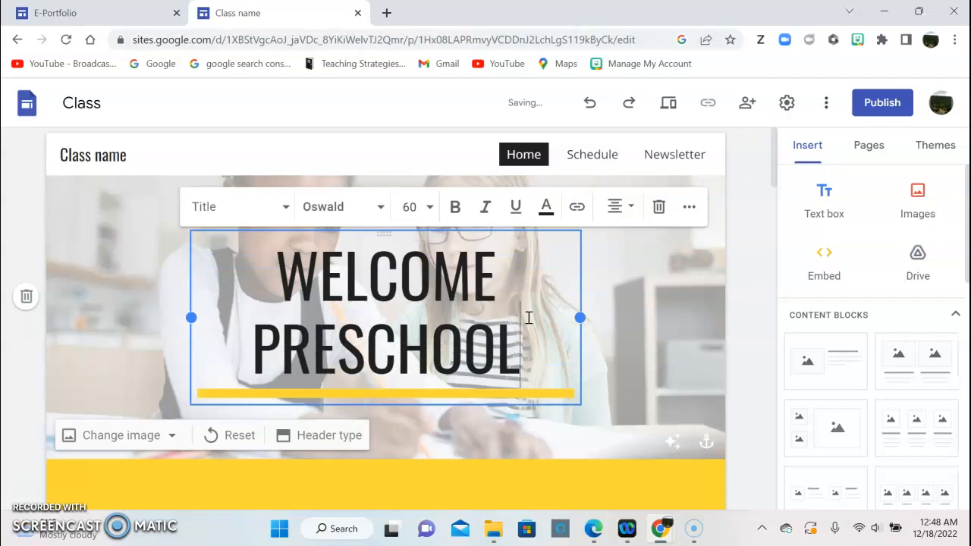
key("Return")
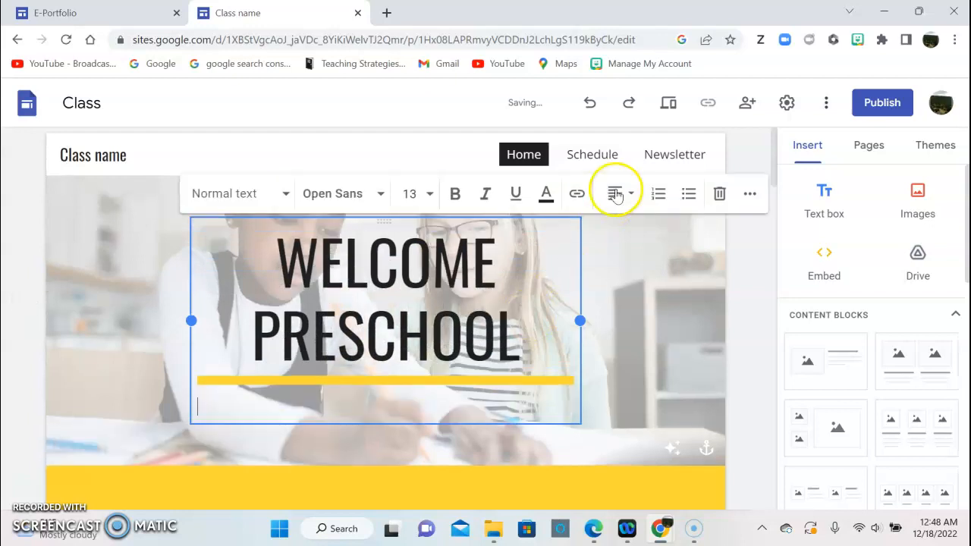
Add centred FCC Teacher and teacher-name lines under the title and select them.
left_click(615, 194)
left_click(616, 239)
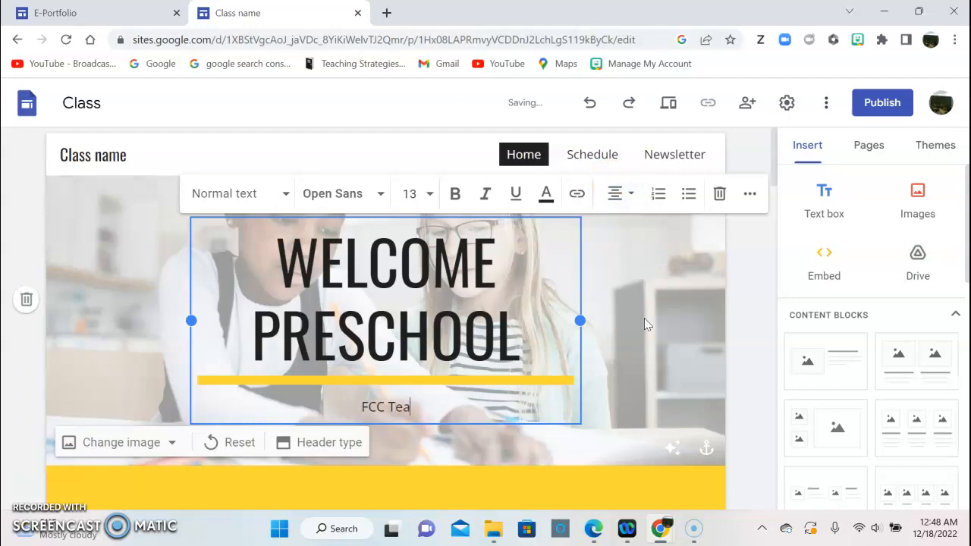
key("Return")
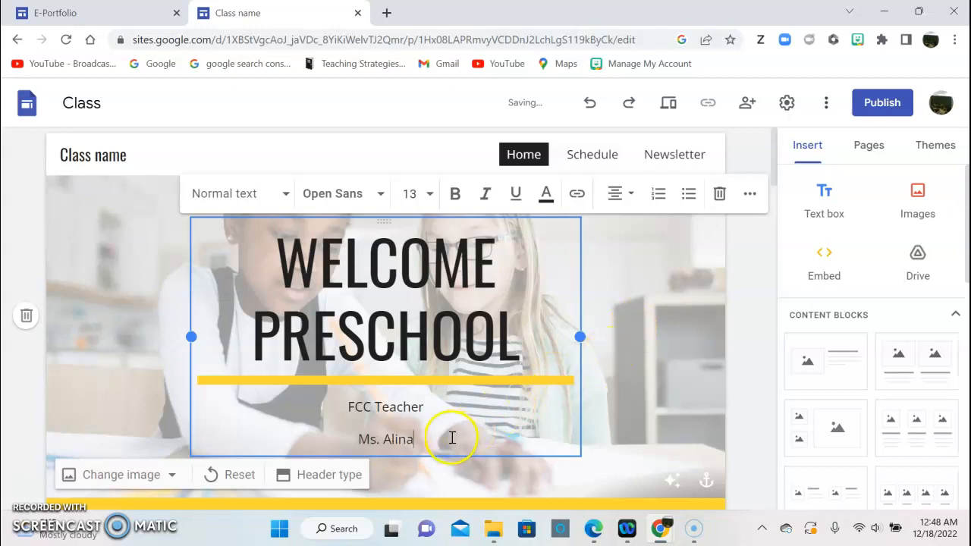
left_click_drag(452, 437, 336, 406)
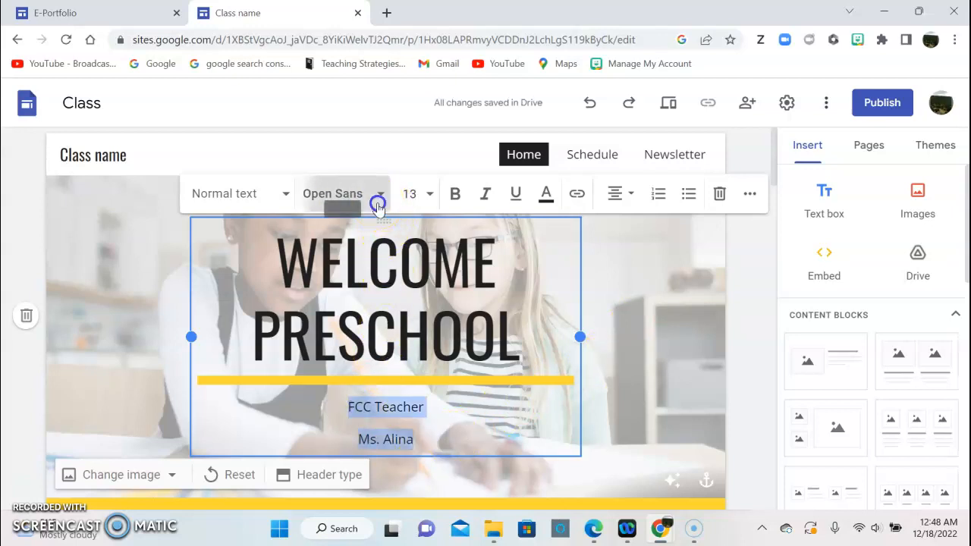
Set the FCC Teacher and teacher-name lines to Oswald Semi Bold, size 18.
left_click(378, 204)
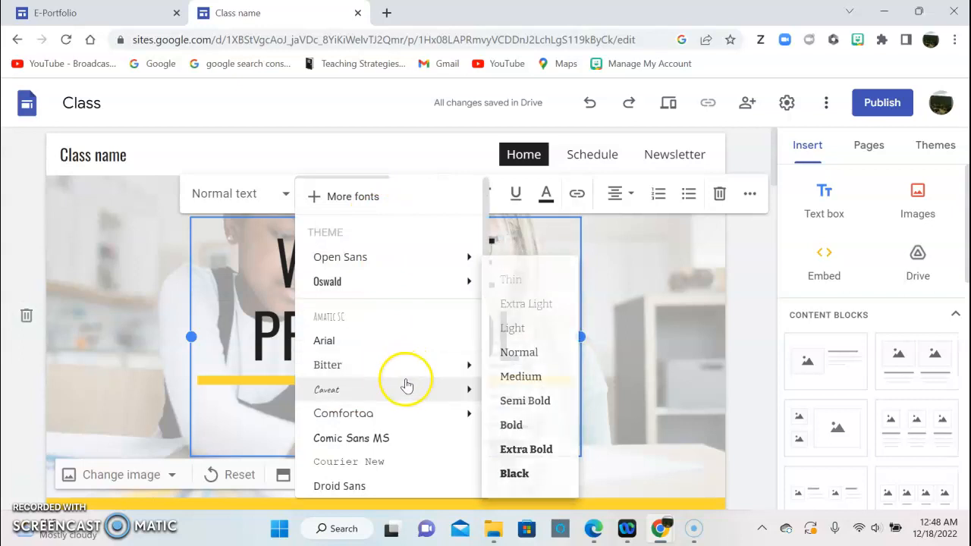
mouse_move(425, 286)
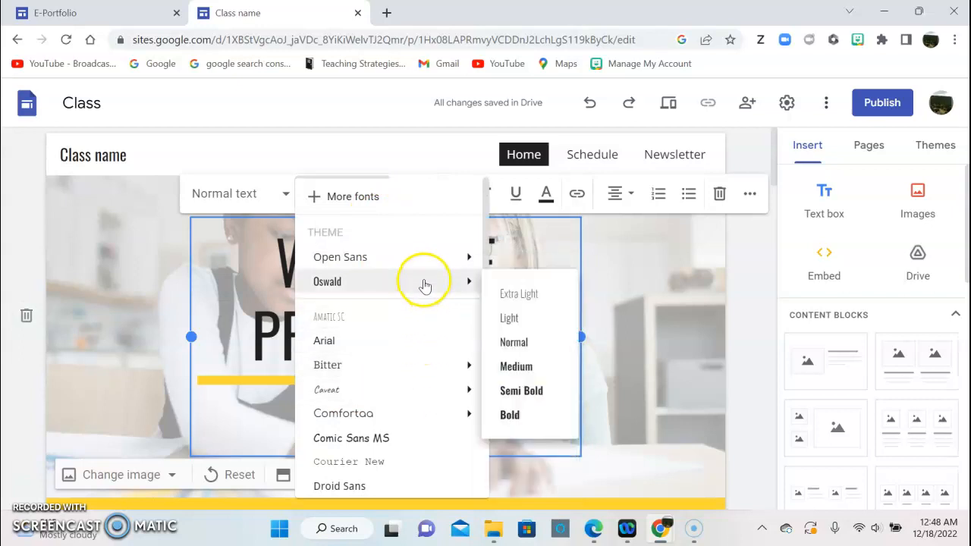
left_click(524, 390)
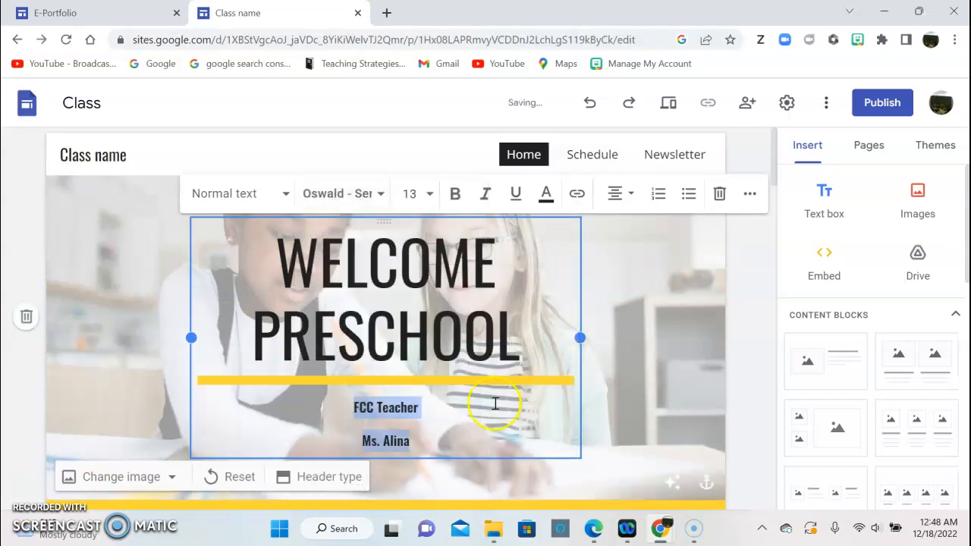
left_click(429, 194)
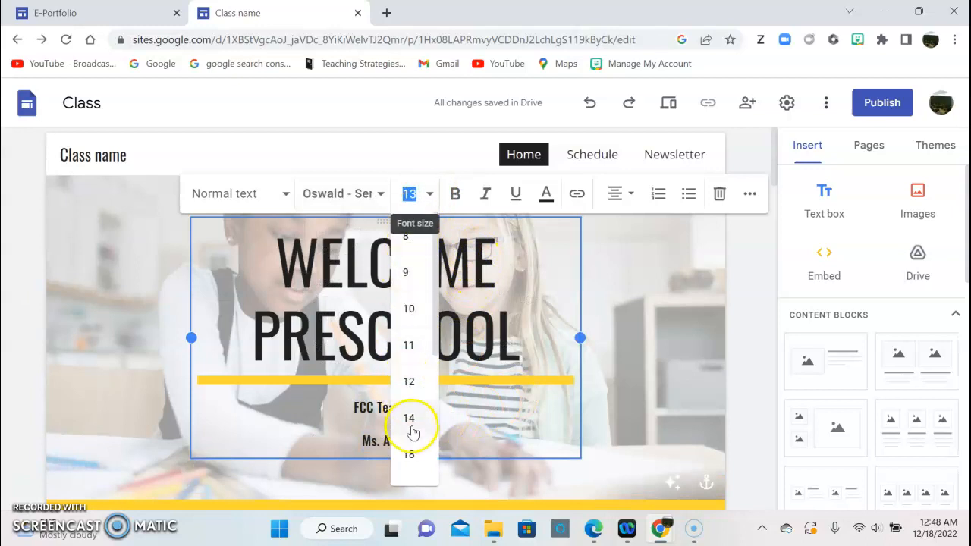
left_click(410, 454)
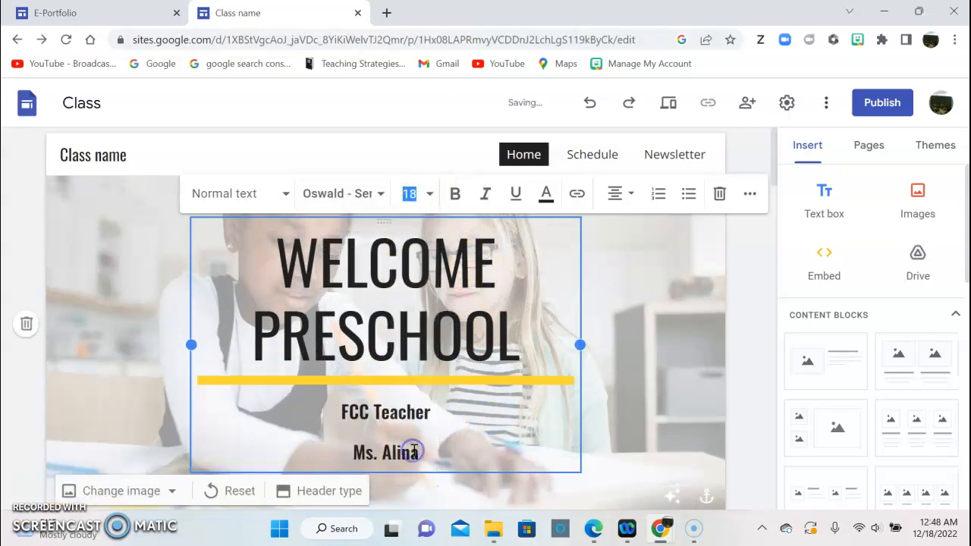
left_click(638, 411)
Try widening the WELCOME PRESCHOOL title box to the left and right.
left_click(431, 337)
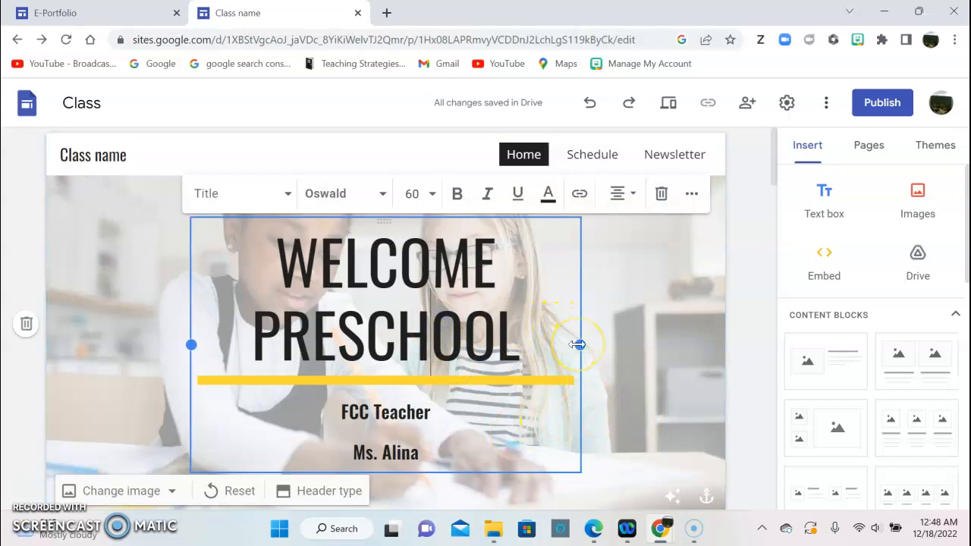
left_click_drag(578, 345, 589, 343)
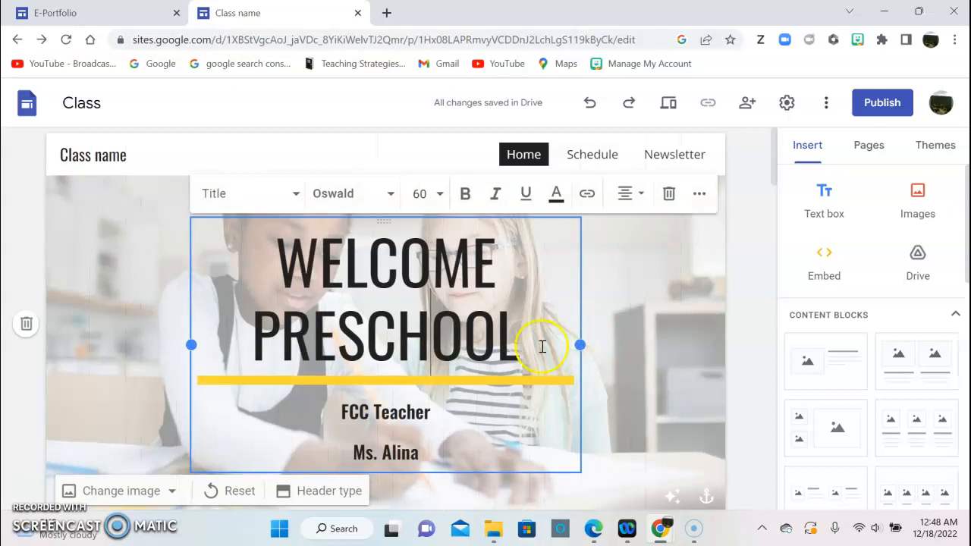
left_click_drag(190, 344, 176, 342)
left_click(624, 350)
scroll(624, 349, "down", 1)
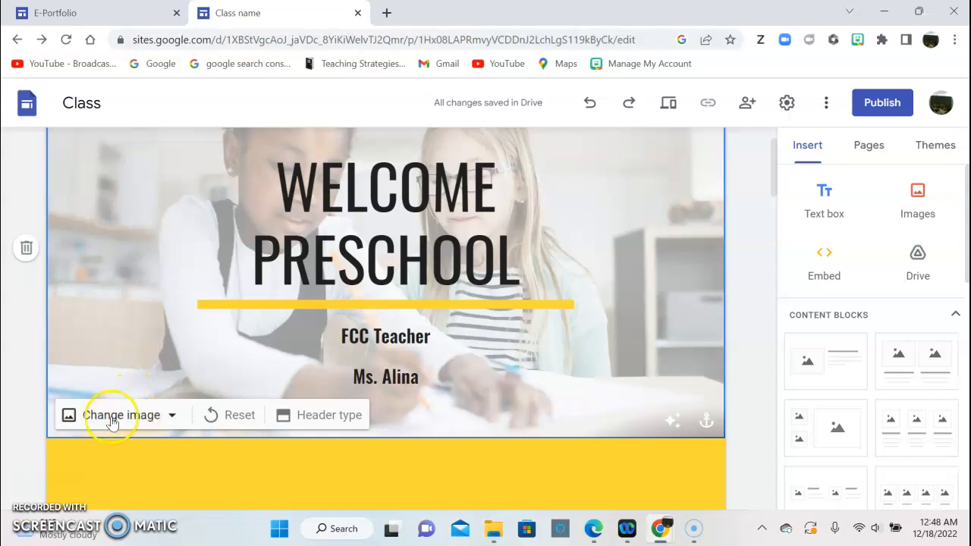
Search the header image picker for 'preschool backgrounds' photos.
left_click(173, 417)
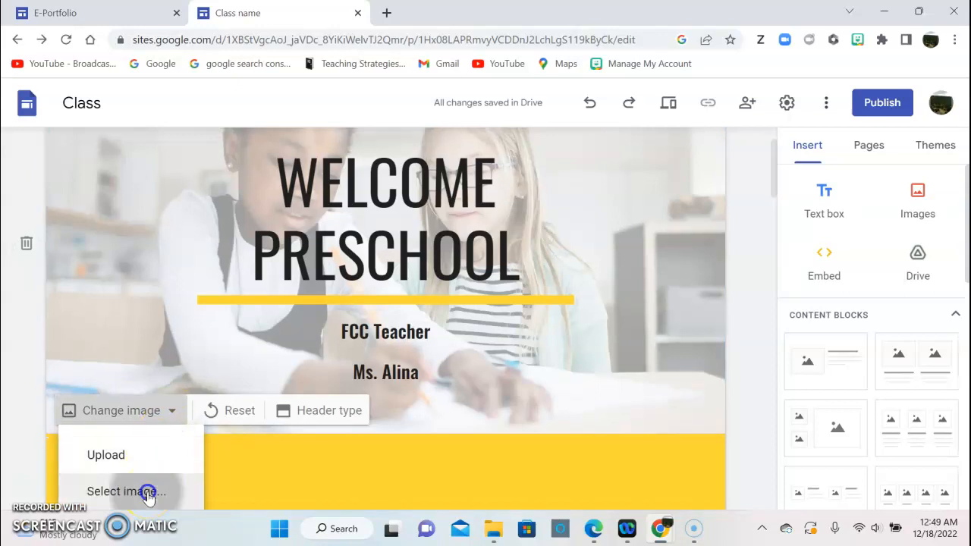
left_click(148, 493)
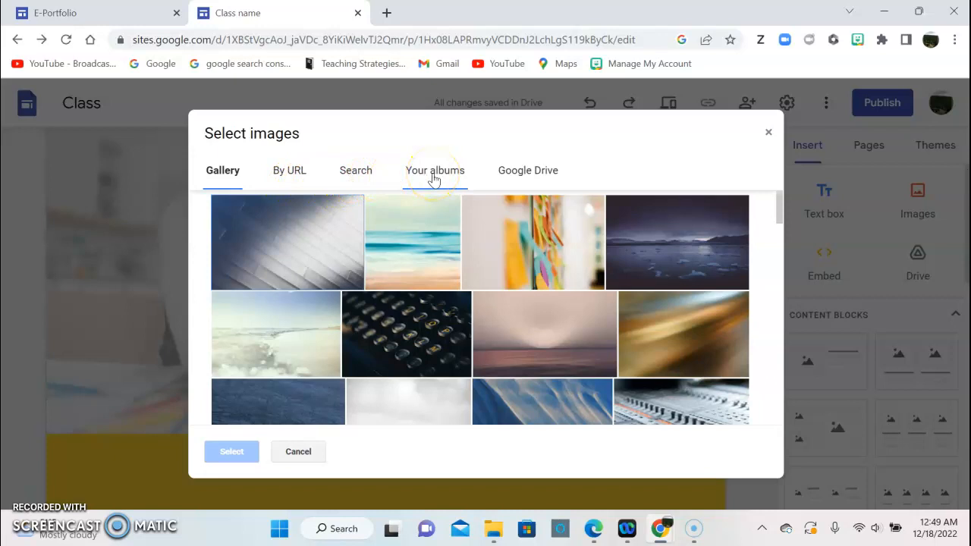
left_click(367, 176)
left_click(366, 216)
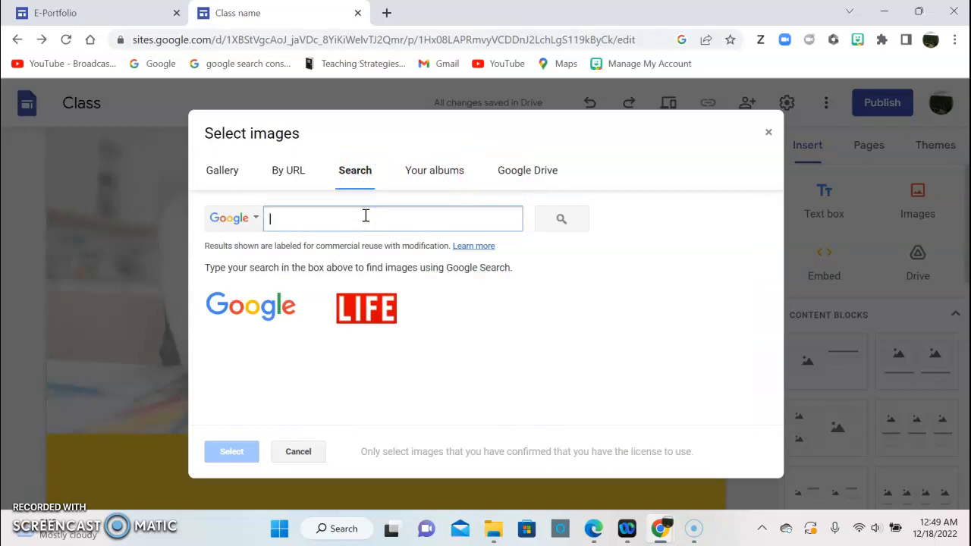
type("preschool backgrounds")
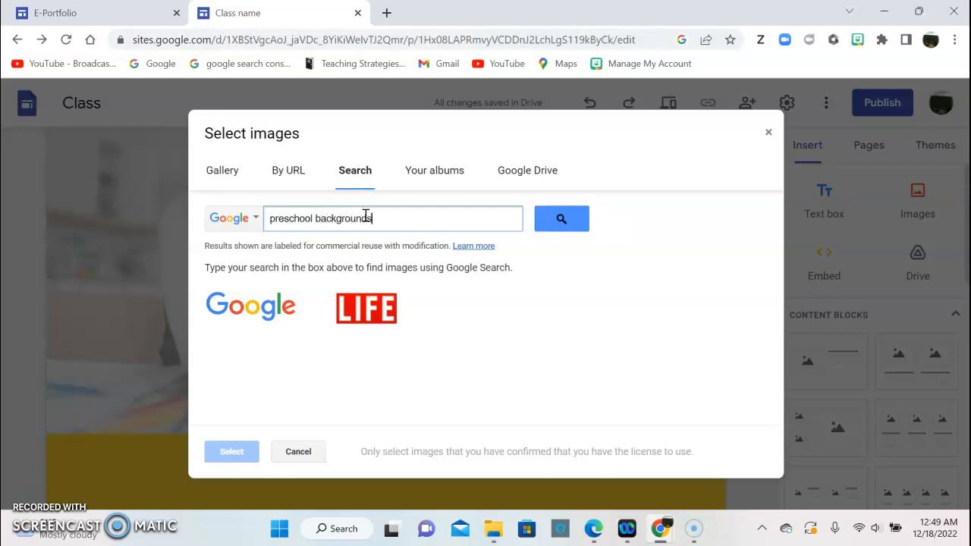
key("Return")
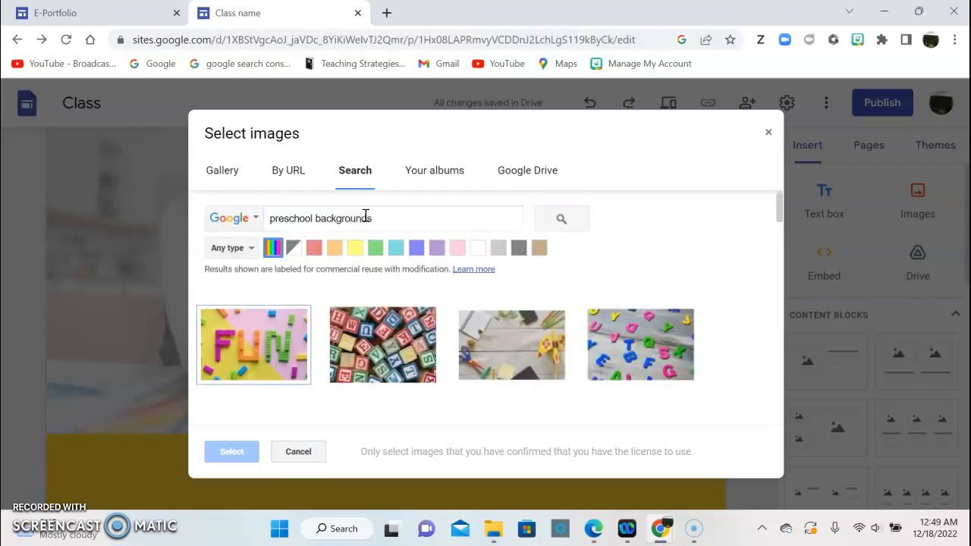
Set the desk-with-scissors craft photo as the header background.
scroll(500, 327, "down", 2)
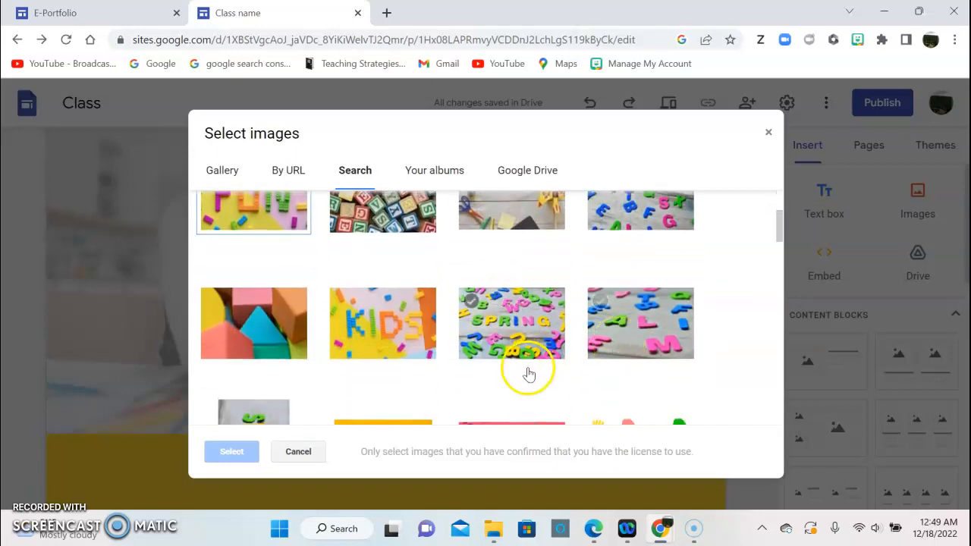
scroll(530, 370, "up", 3)
double_click(502, 363)
left_click(742, 309)
left_click(691, 325)
left_click(719, 339)
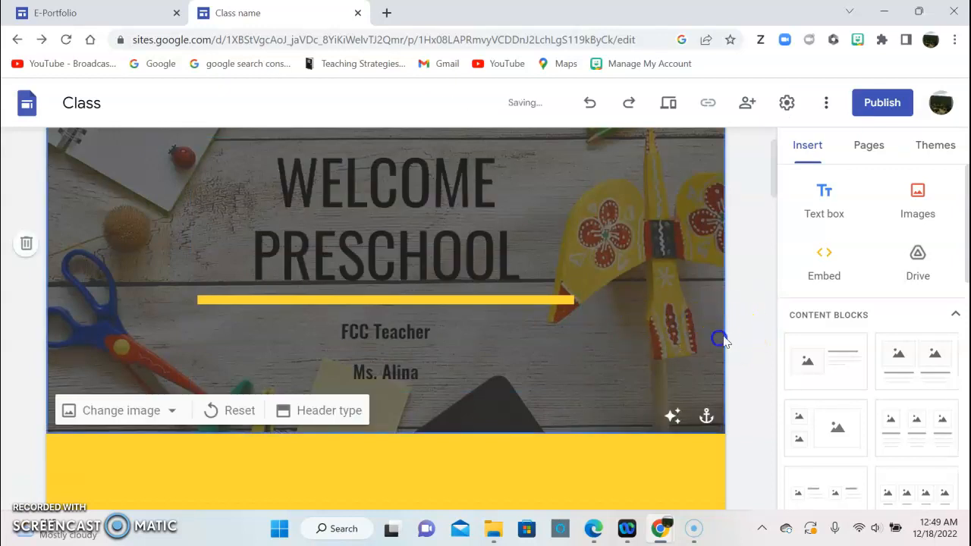
scroll(717, 338, "down", 2)
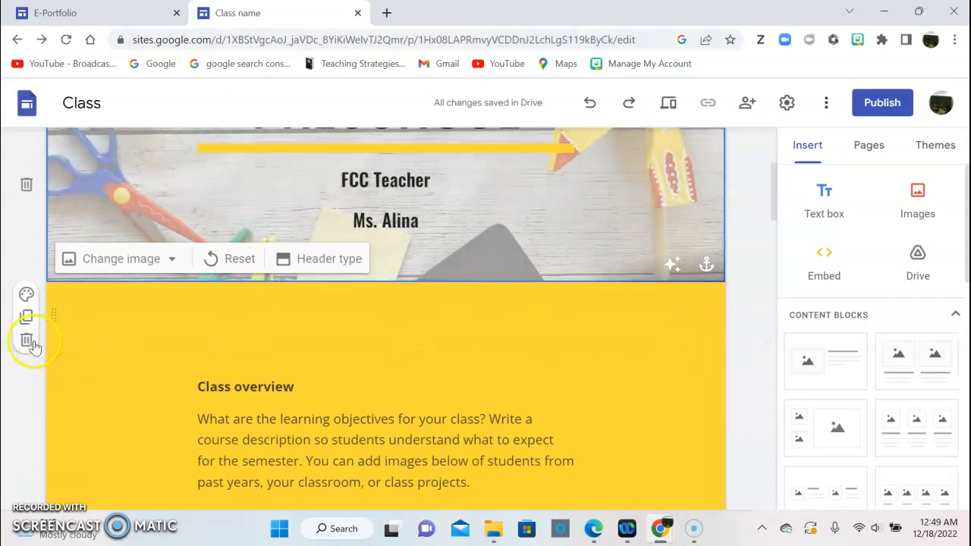
Delete the empty and Class overview sections and the right image placeholder.
left_click(28, 341)
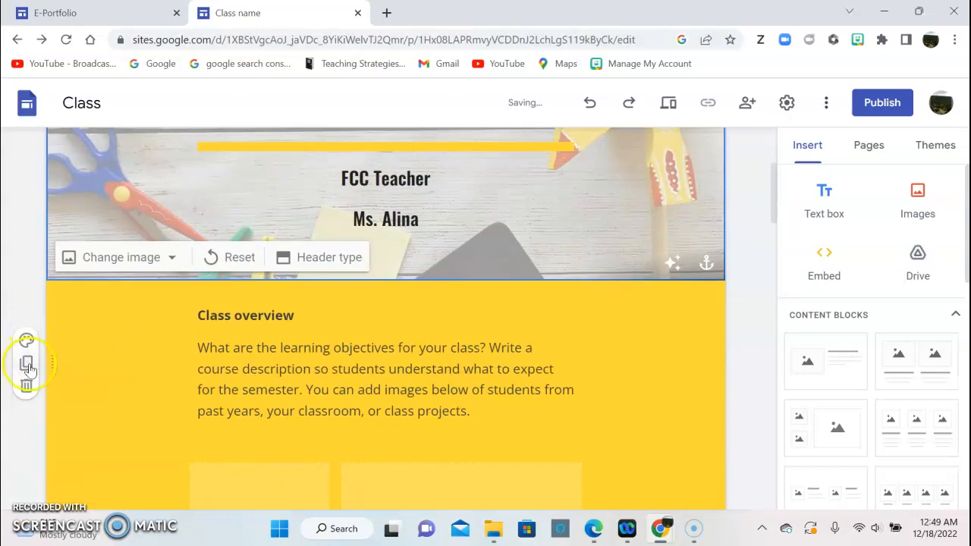
left_click(27, 389)
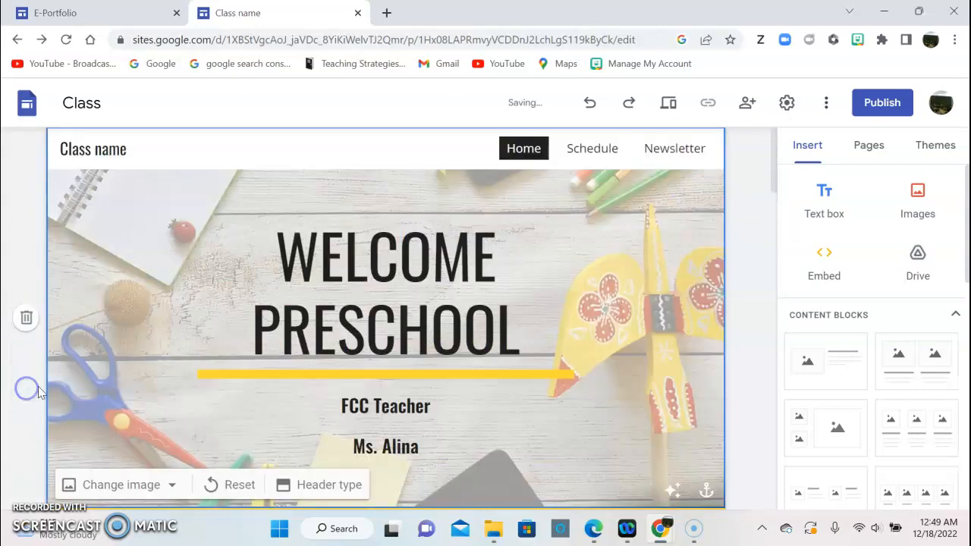
scroll(32, 388, "down", 4)
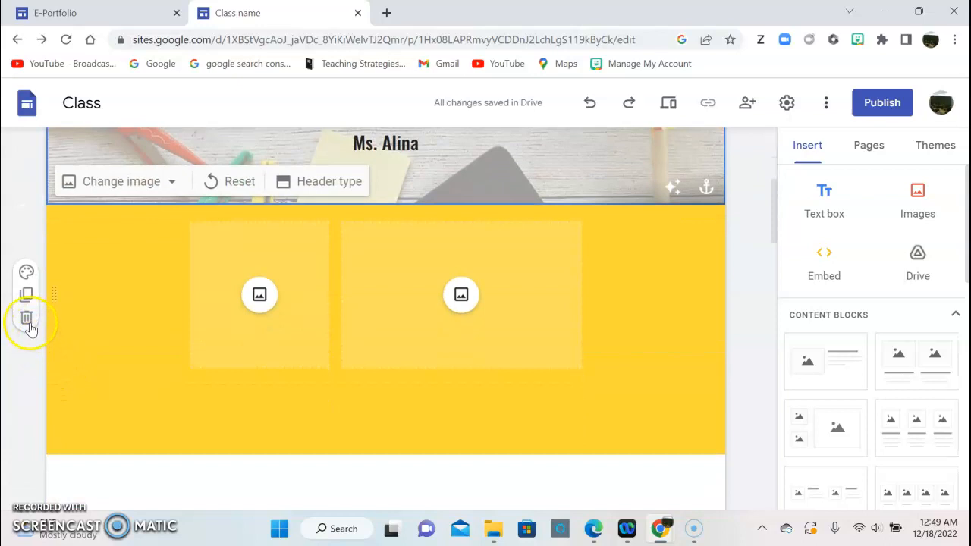
left_click_drag(462, 293, 427, 266)
left_click(393, 259)
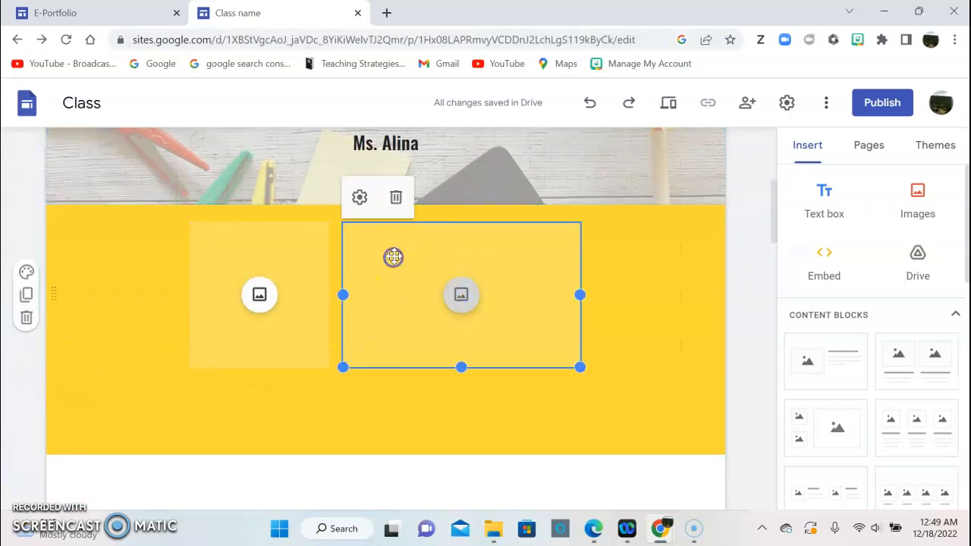
left_click(393, 199)
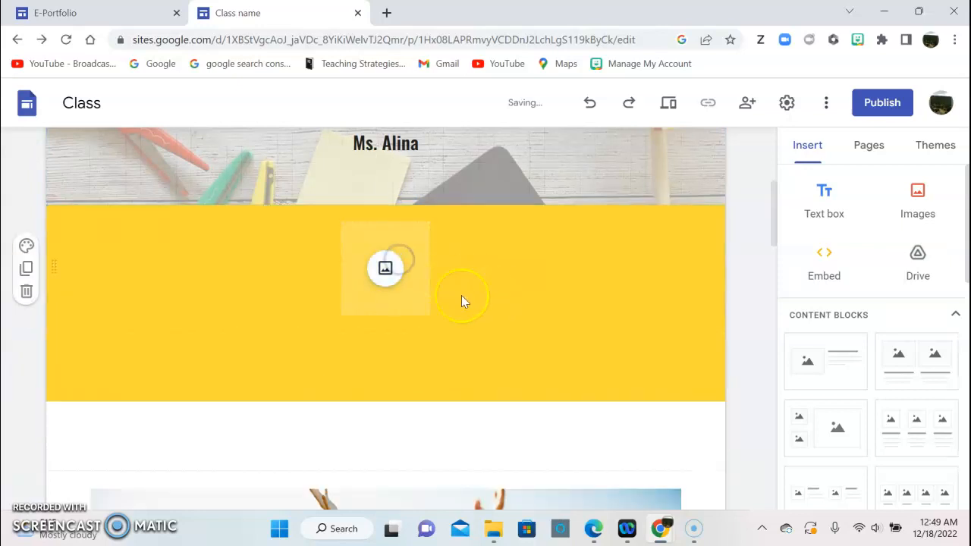
left_click(385, 270)
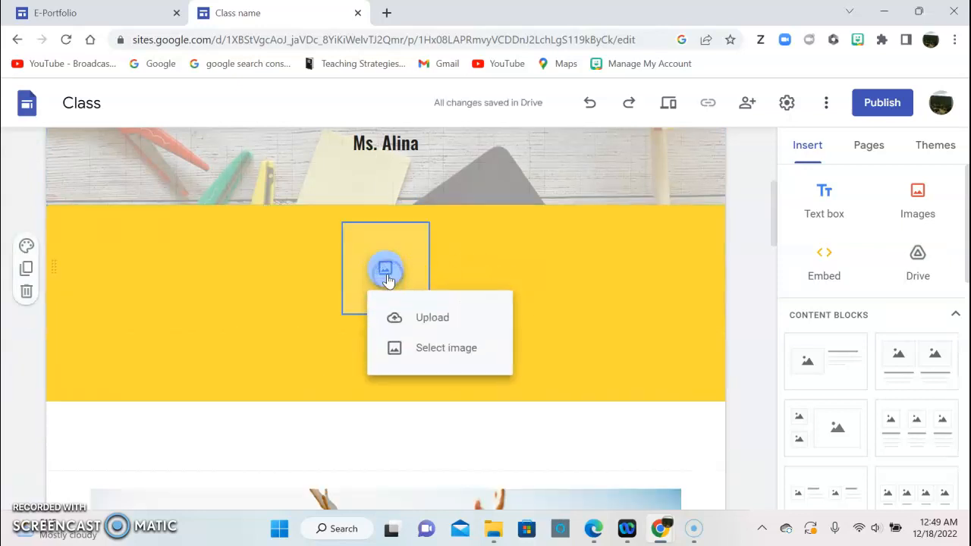
Upload the Welcome picture from Documents > TDT1 into the placeholder and enlarge it.
left_click(447, 317)
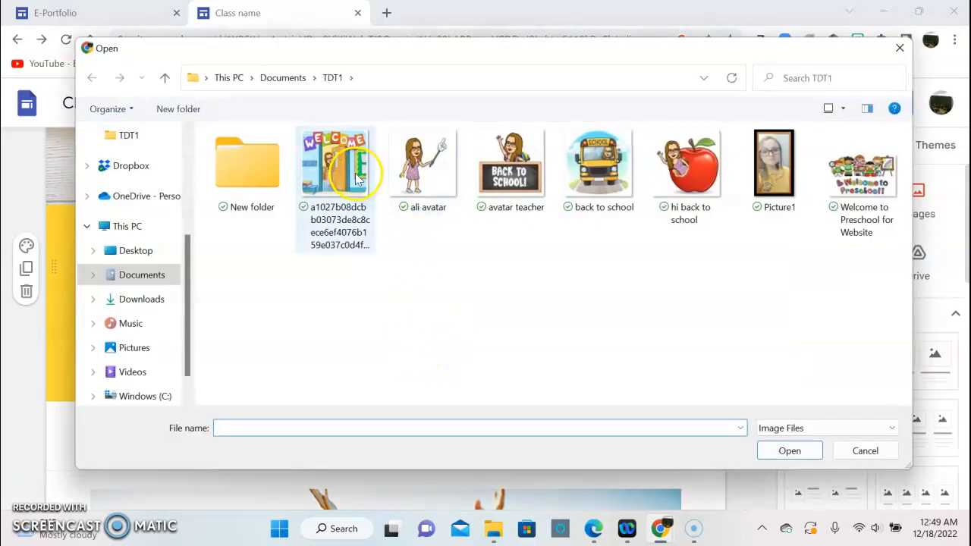
double_click(353, 177)
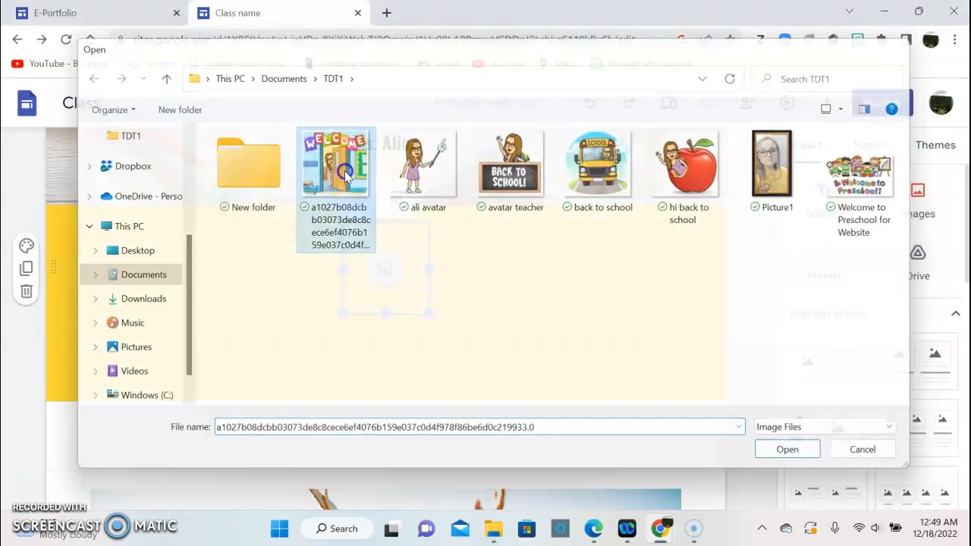
left_click_drag(343, 314, 276, 380)
left_click_drag(429, 381, 465, 393)
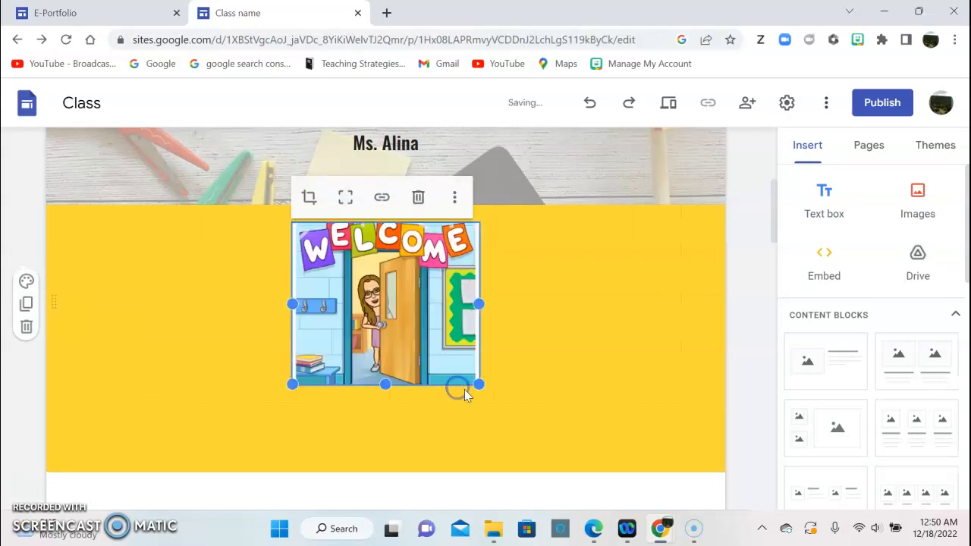
left_click_drag(385, 385, 383, 419)
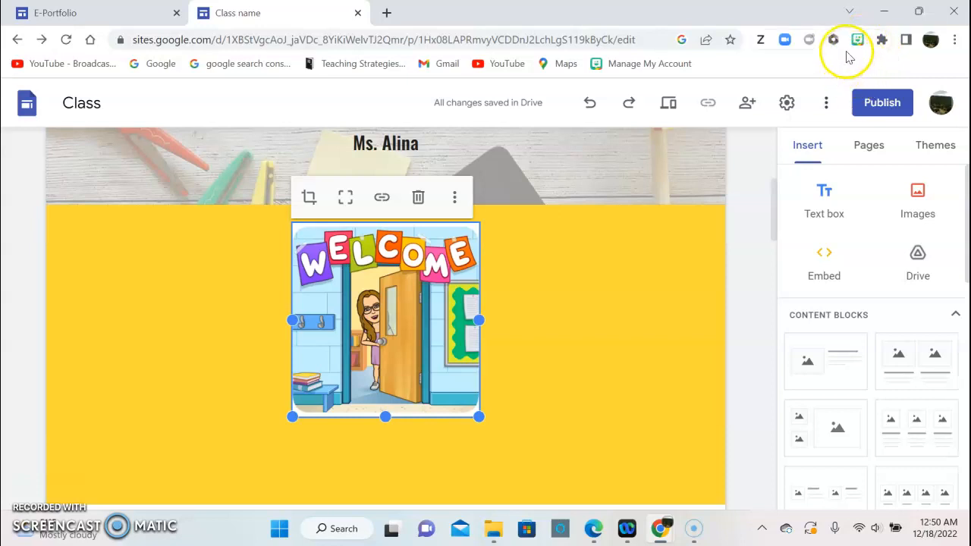
left_click(622, 255)
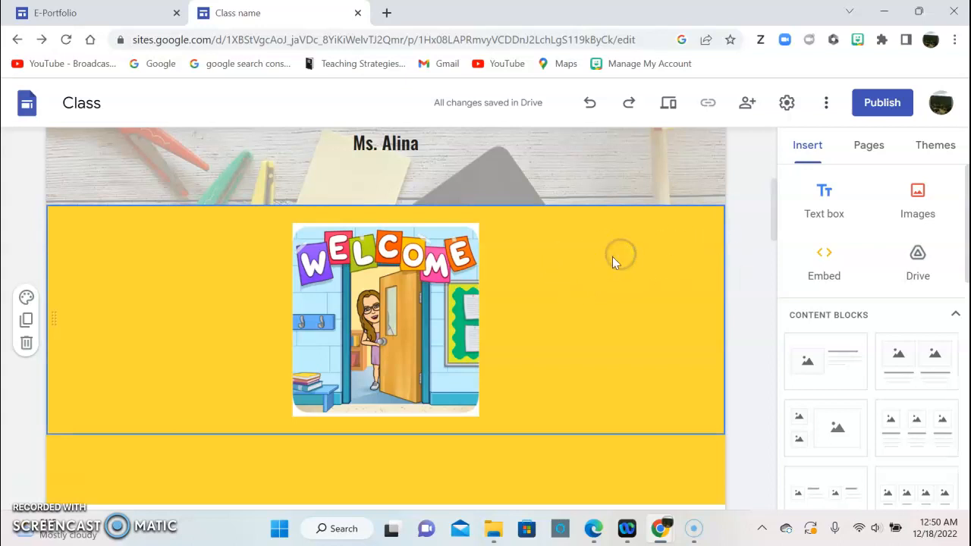
Delete the empty sections and the children photo section below the Welcome image.
left_click(861, 45)
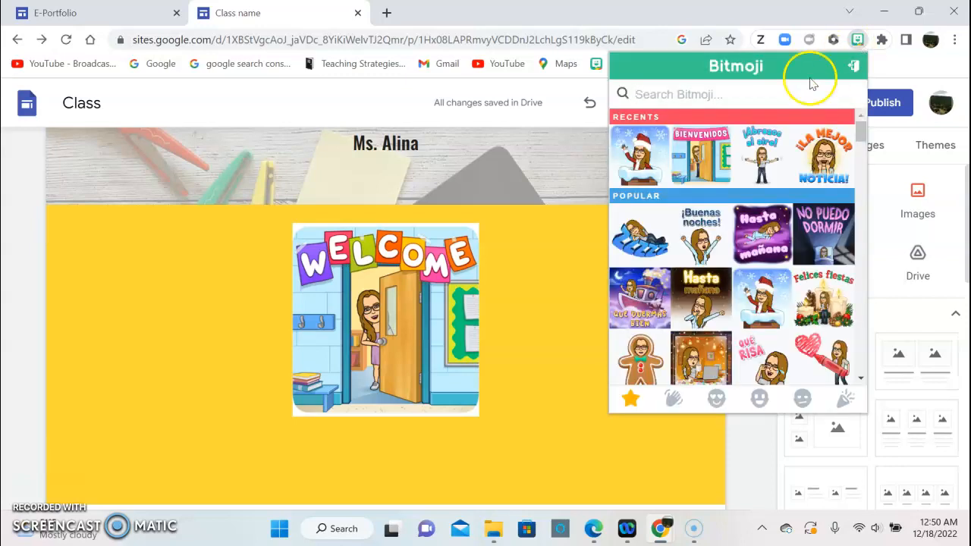
left_click(856, 41)
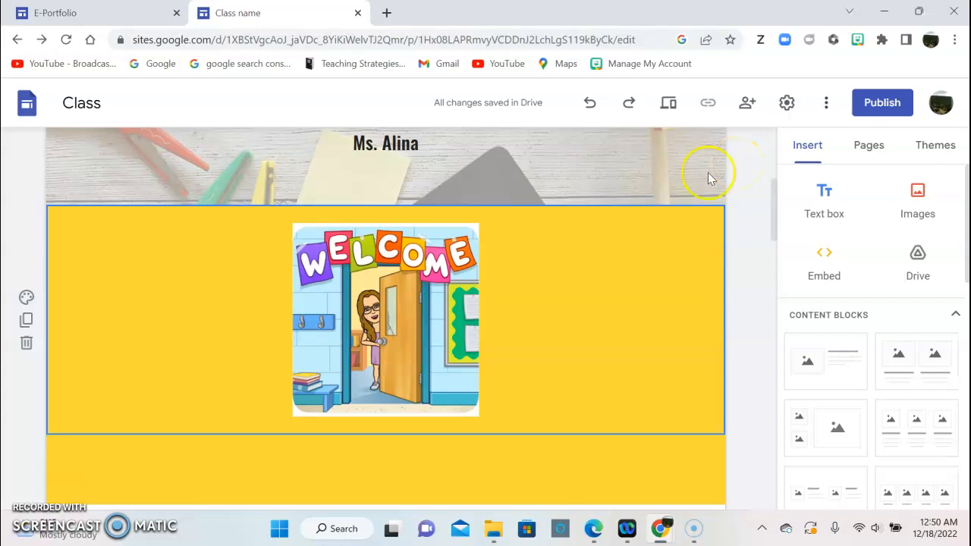
scroll(334, 246, "down", 2)
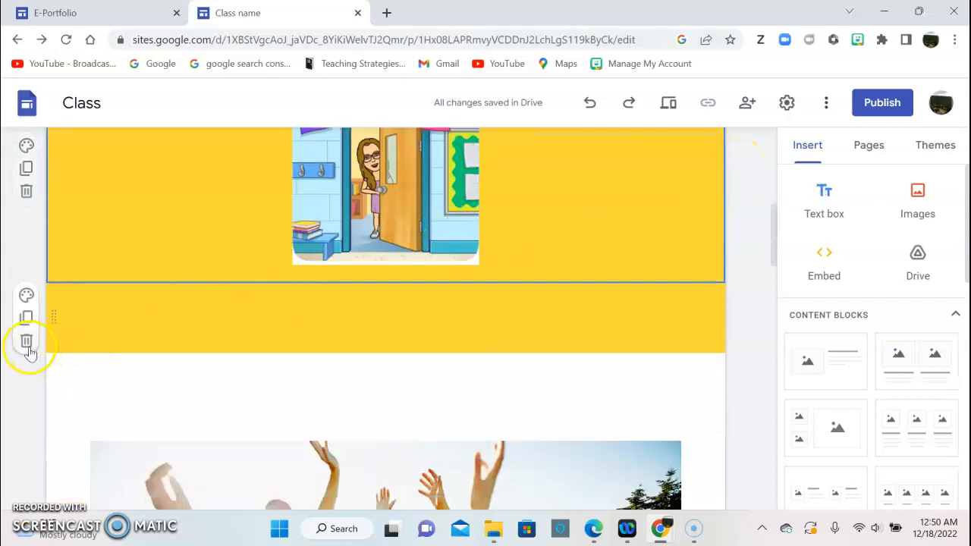
left_click(27, 341)
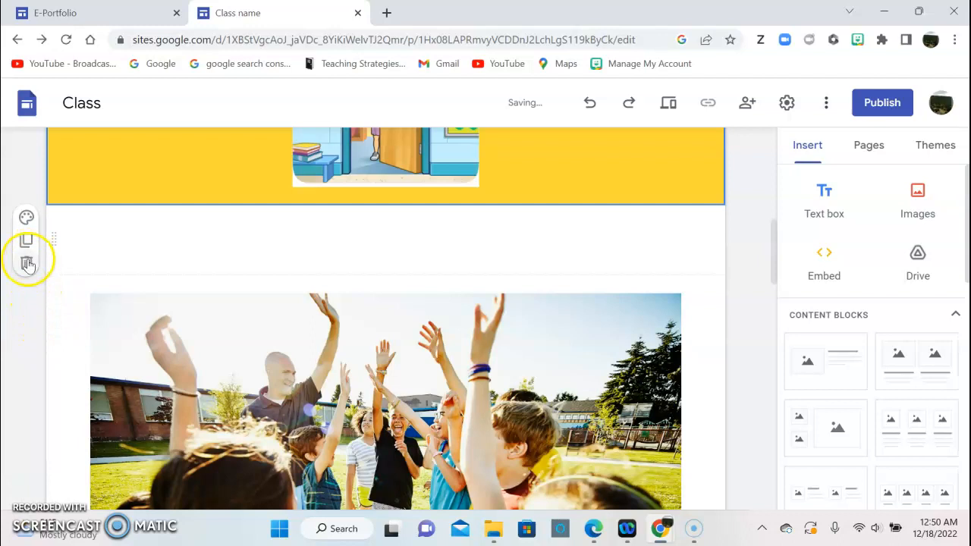
left_click(26, 263)
scroll(30, 303, "down", 3)
left_click(27, 385)
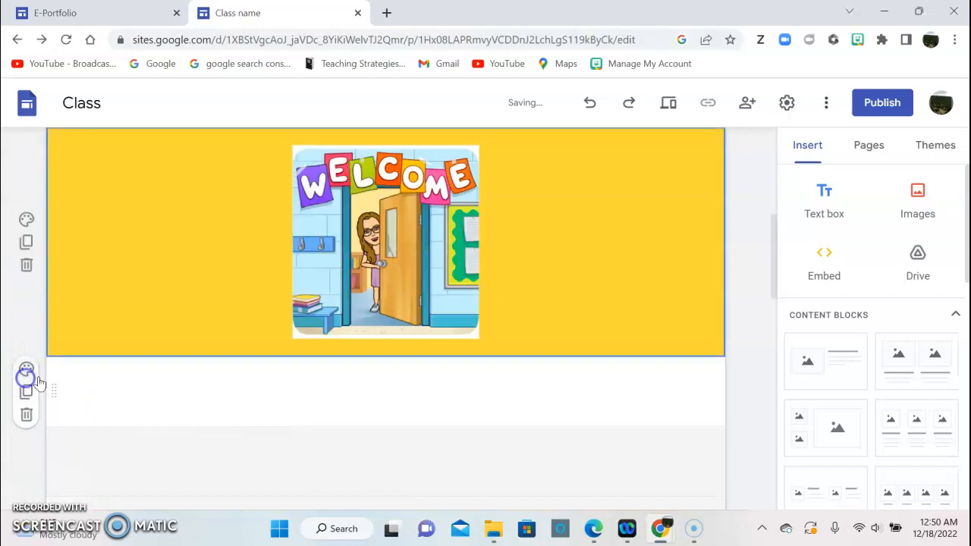
scroll(83, 338, "down", 3)
scroll(84, 338, "up", 2)
left_click(27, 347)
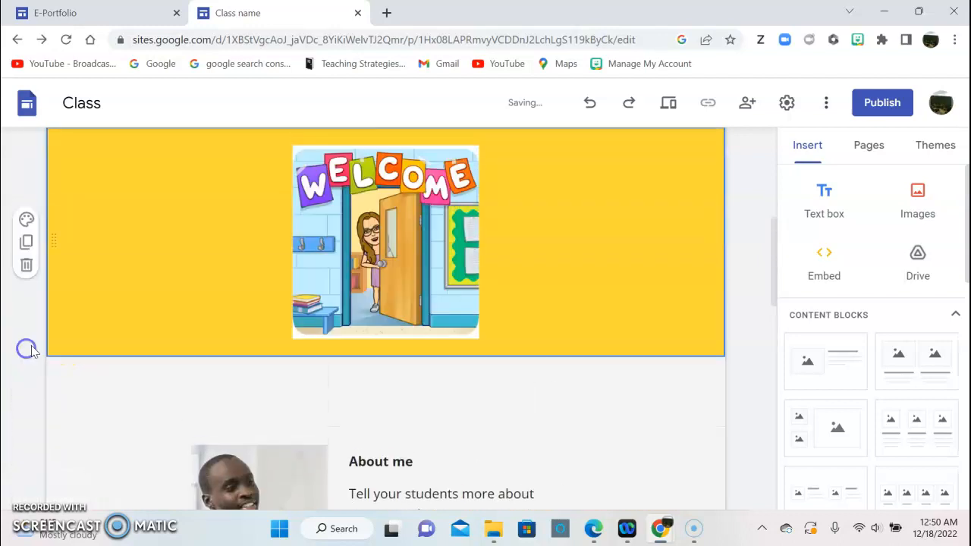
Type 'This website will provide information from parents and students.' in the text box above About me.
scroll(66, 346, "down", 2)
left_click(193, 238)
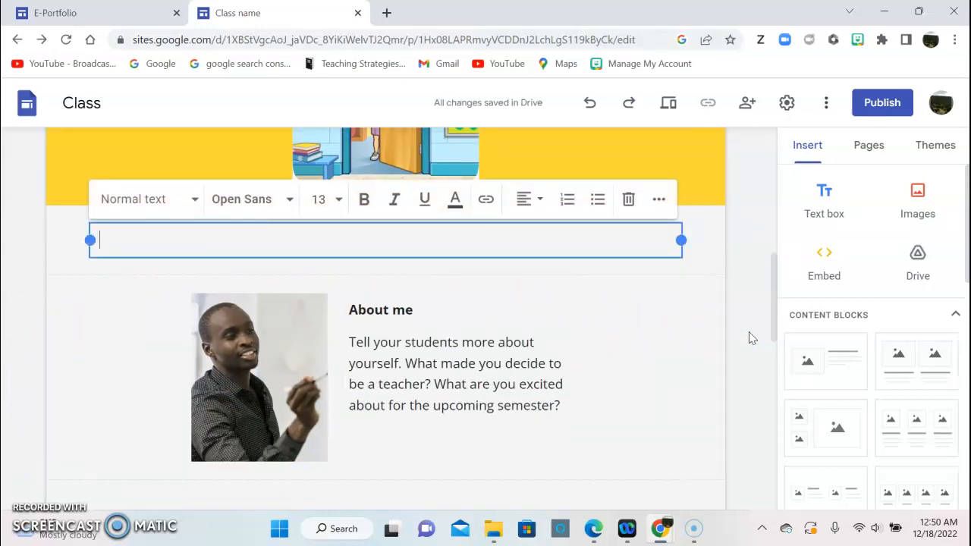
type("T")
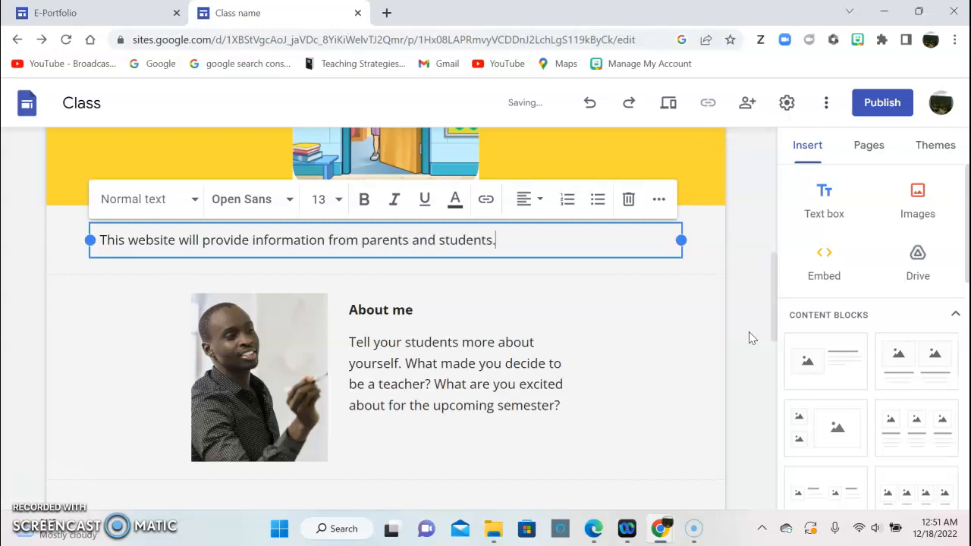
Format that sentence in Oswald Semi Bold at size 18.
left_click_drag(496, 242, 83, 237)
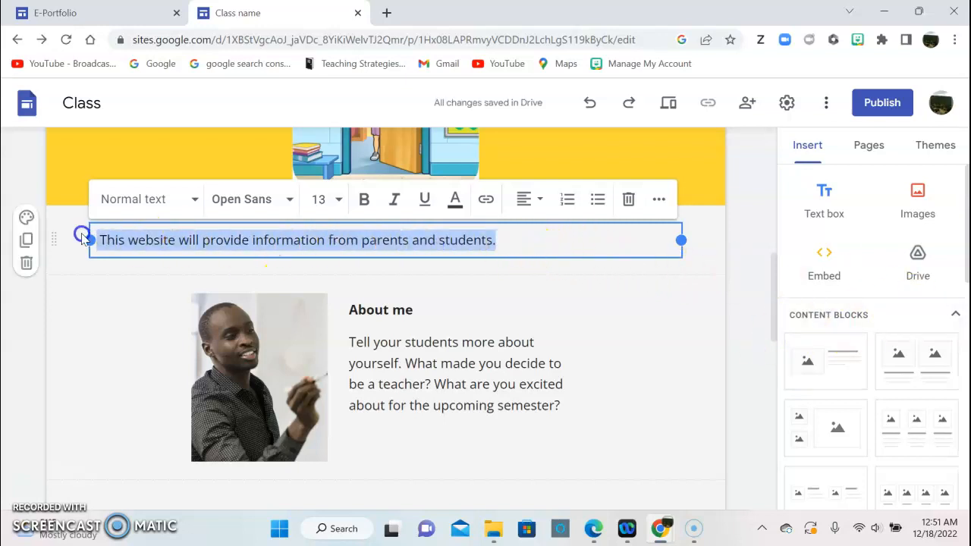
left_click(282, 199)
mouse_move(312, 292)
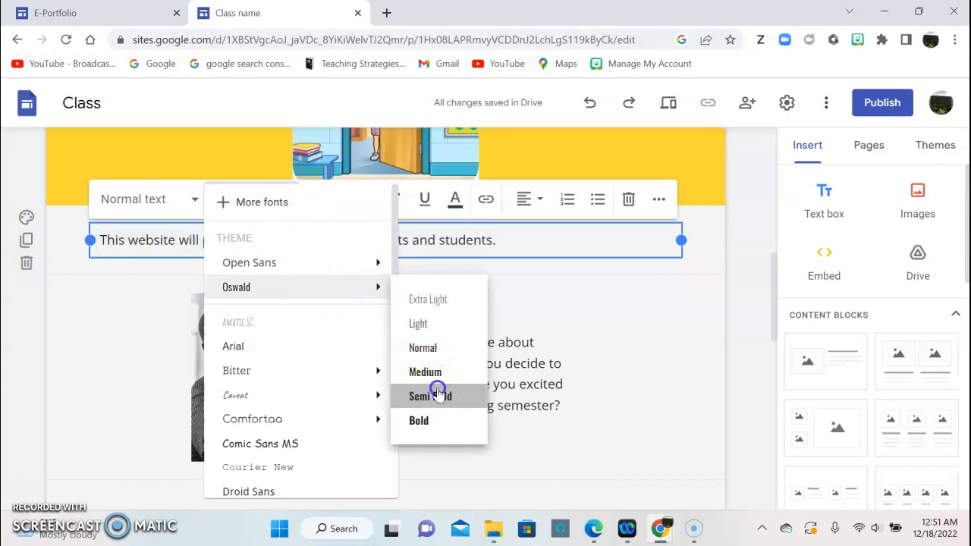
left_click(438, 396)
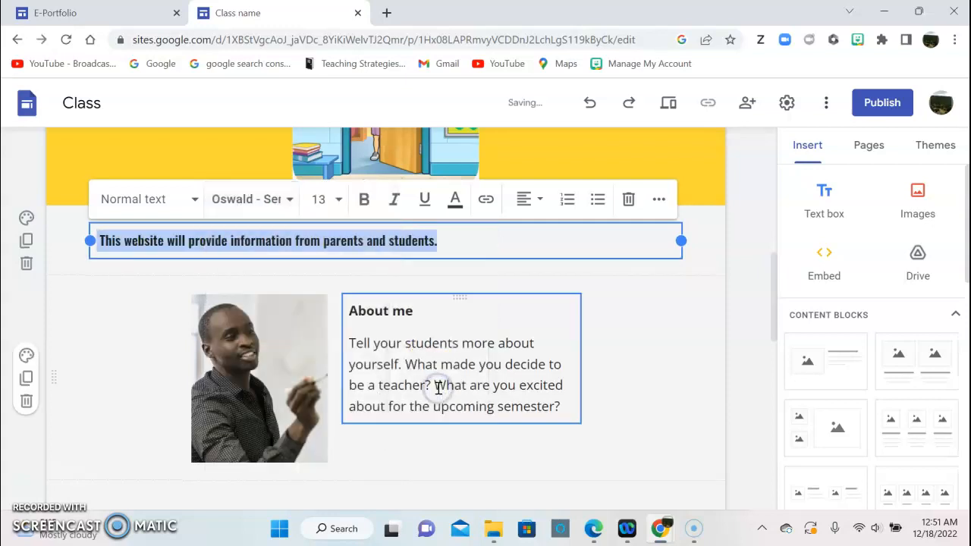
left_click(339, 199)
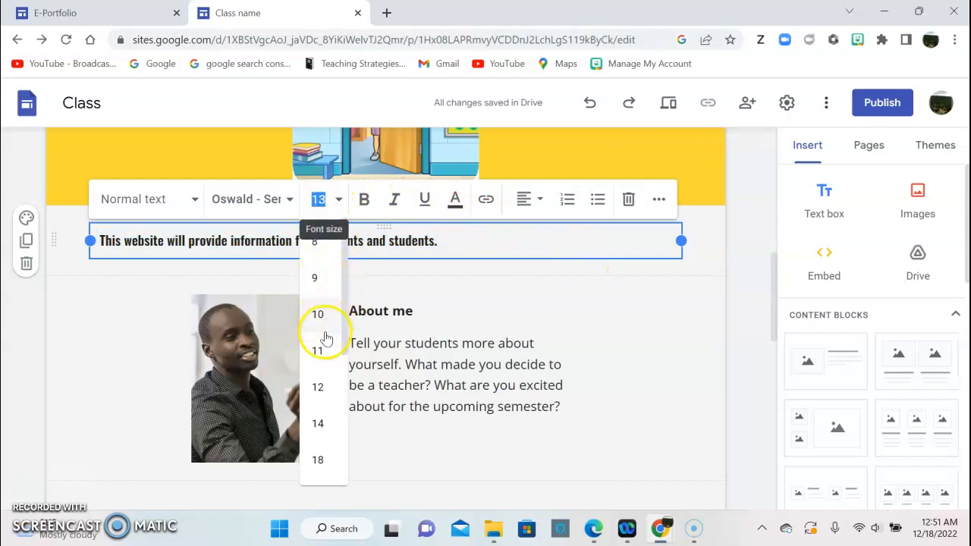
left_click(322, 458)
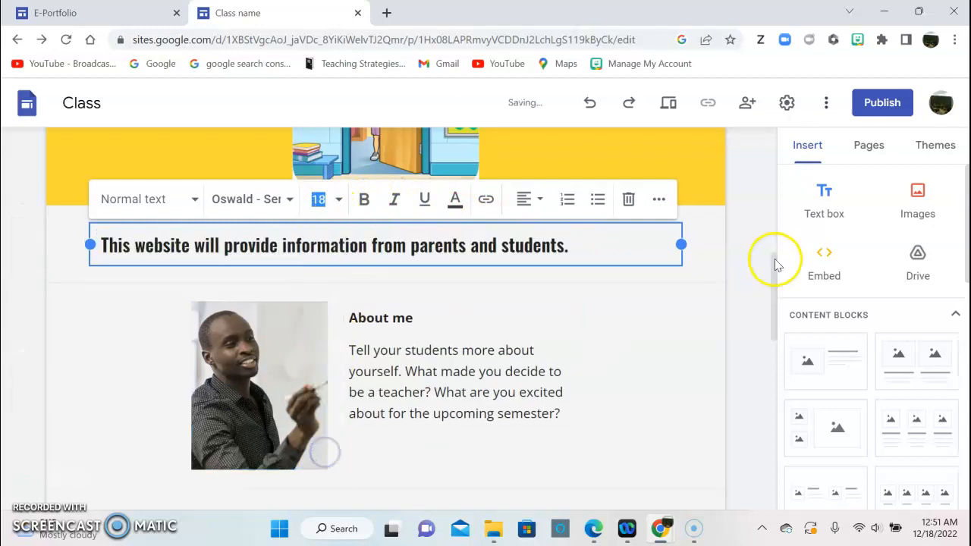
left_click(711, 262)
scroll(531, 303, "down", 1)
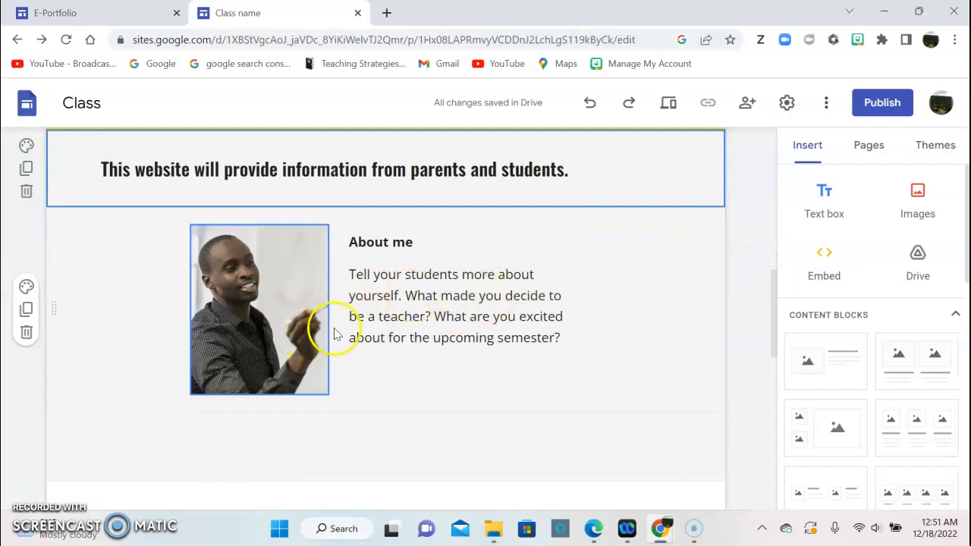
Replace the About me photo with uploaded Picture1 and drag its frame taller.
left_click(247, 282)
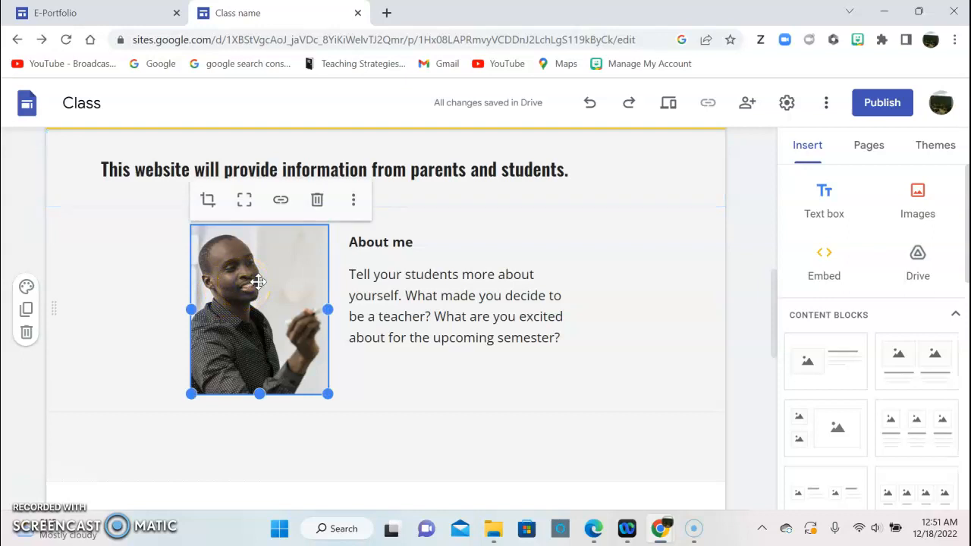
left_click(354, 201)
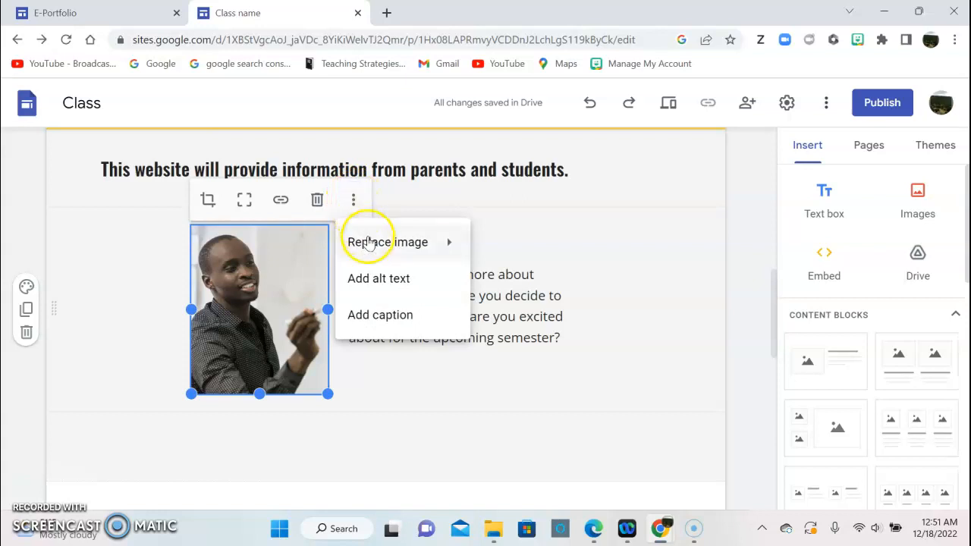
mouse_move(370, 244)
left_click(488, 248)
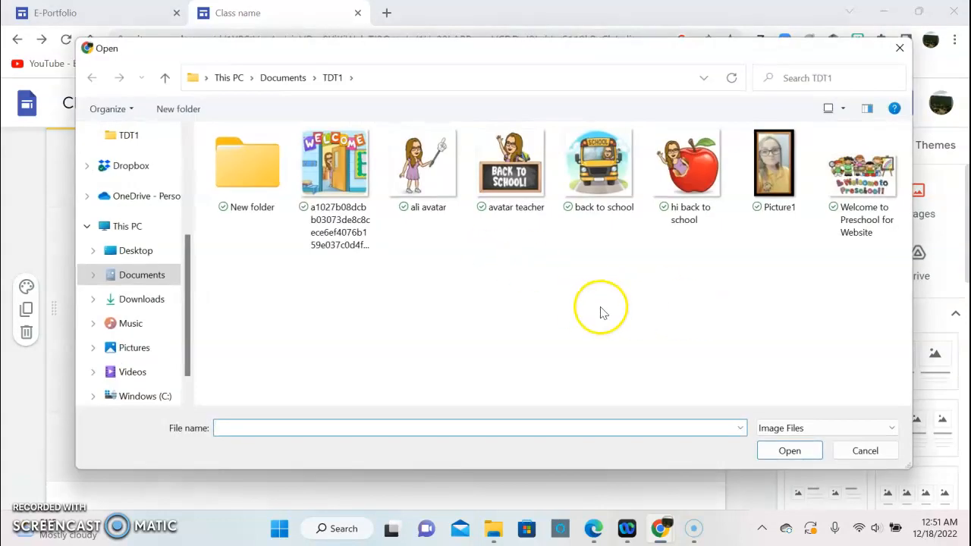
double_click(764, 179)
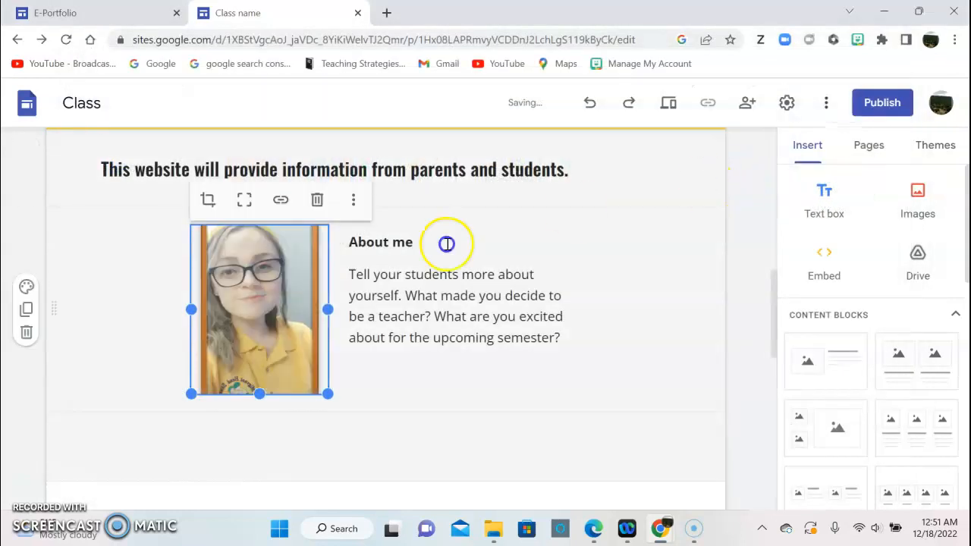
left_click_drag(192, 394, 169, 480)
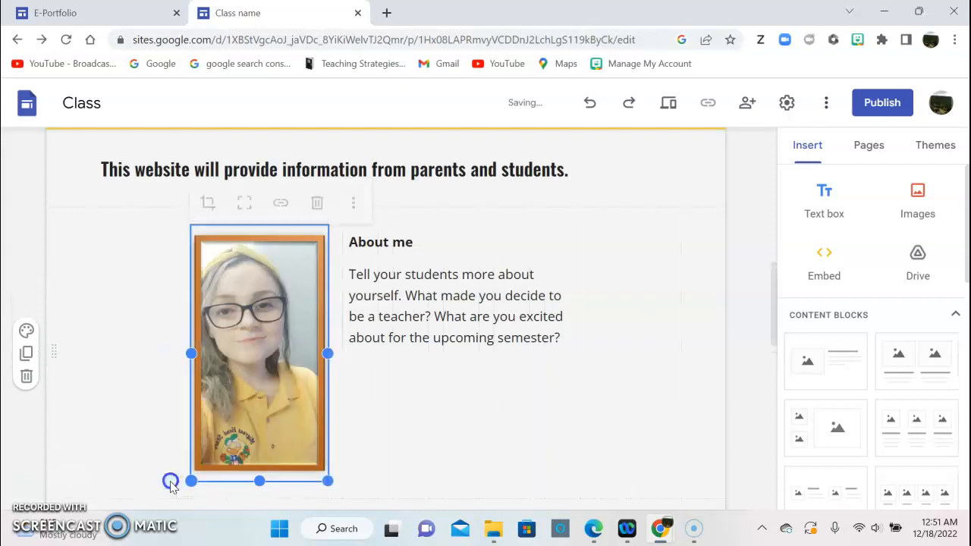
left_click_drag(193, 353, 174, 353)
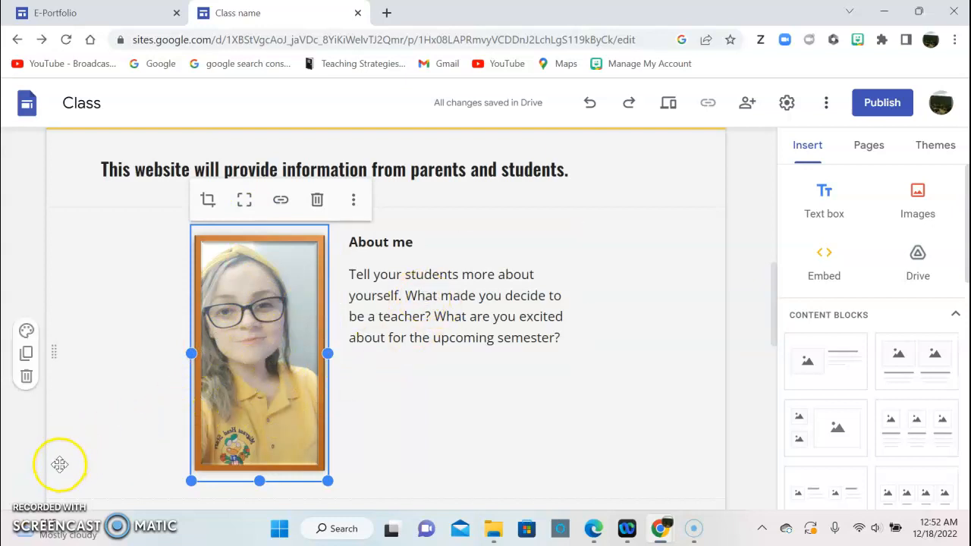
Paste the greeting, teacher introduction and contact details over the About me placeholder paragraph.
left_click(556, 337)
left_click_drag(561, 339, 353, 276)
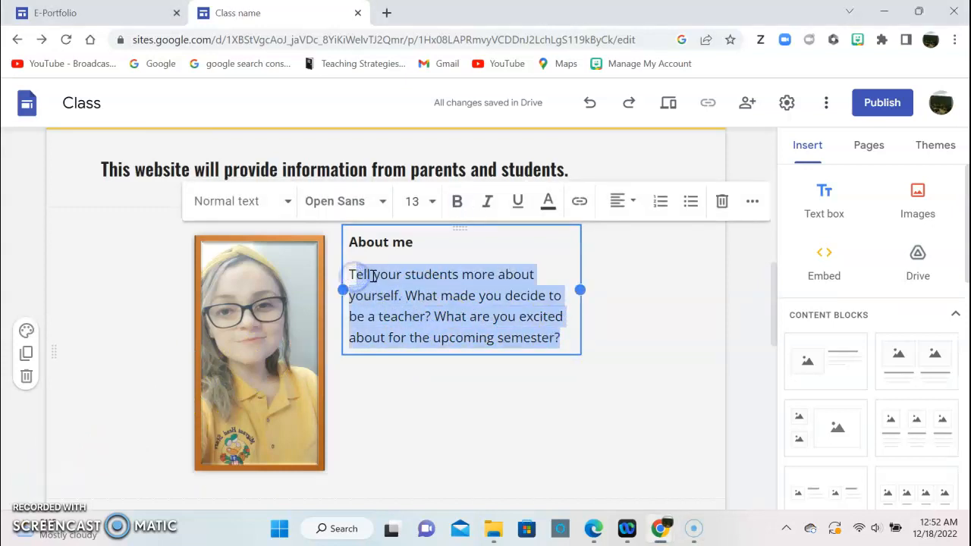
type("T")
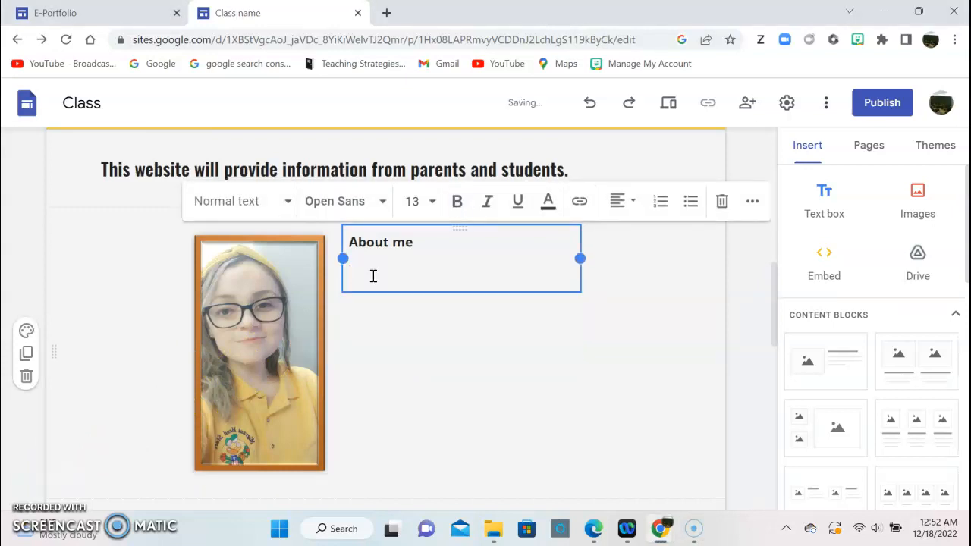
right_click(372, 276)
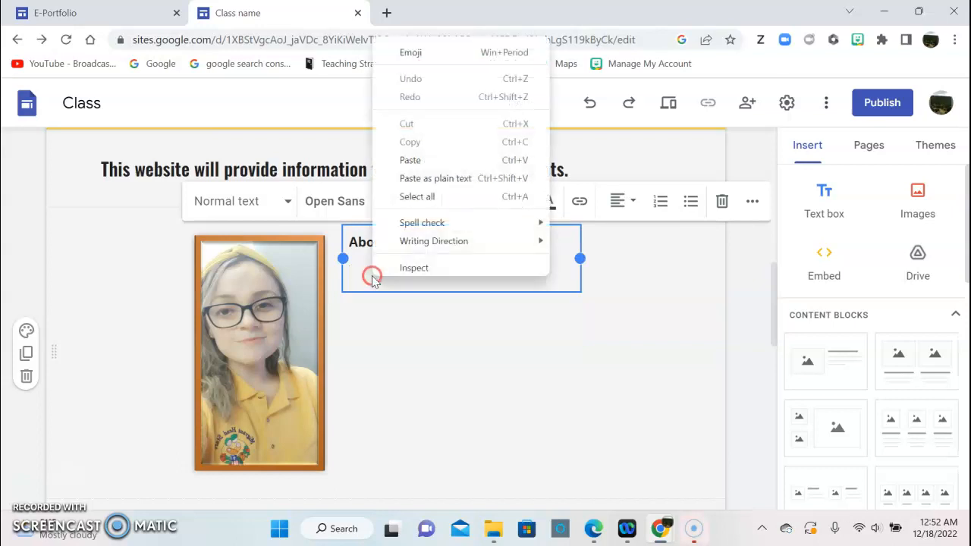
left_click(410, 160)
left_click(493, 333)
Select the whole About me section and duplicate it.
left_click(599, 368)
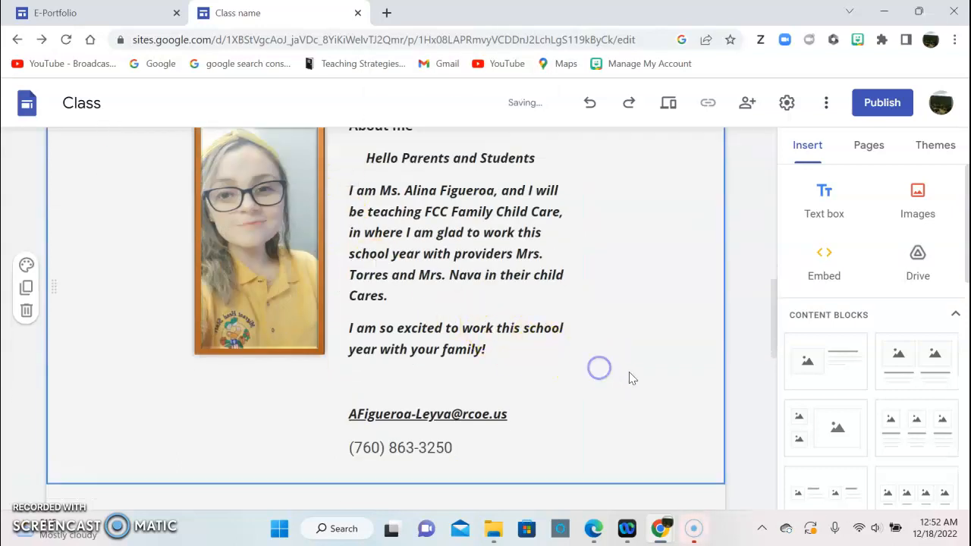
scroll(607, 375, "up", 1)
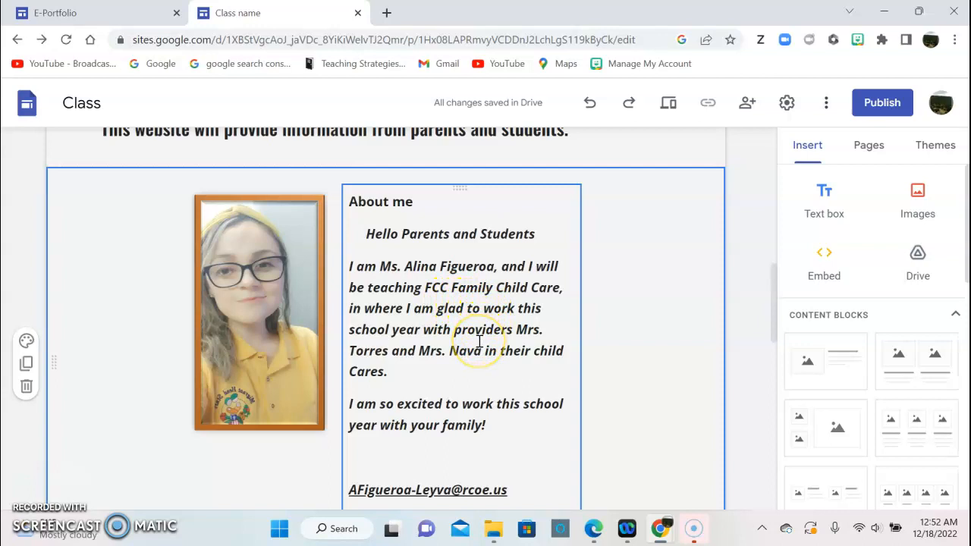
scroll(478, 350, "down", 1)
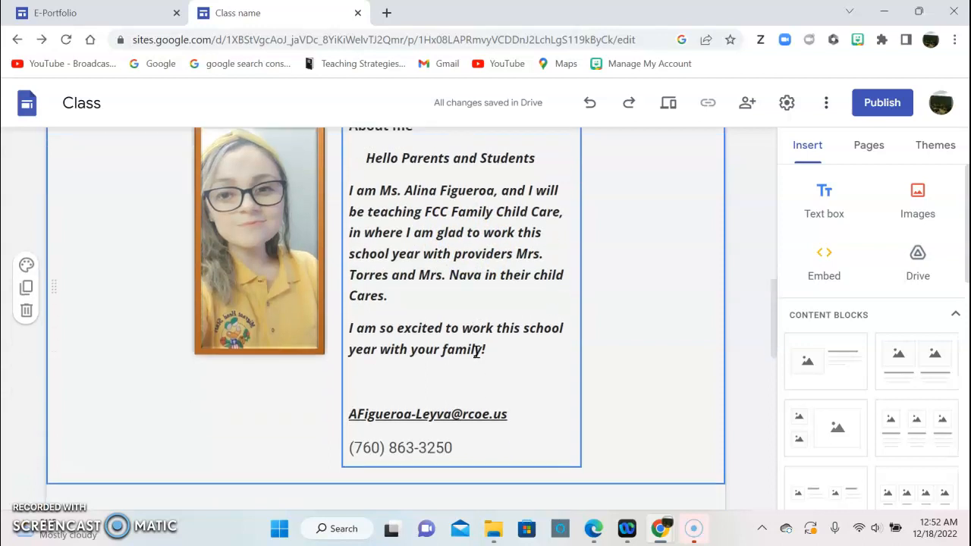
scroll(476, 355, "down", 1)
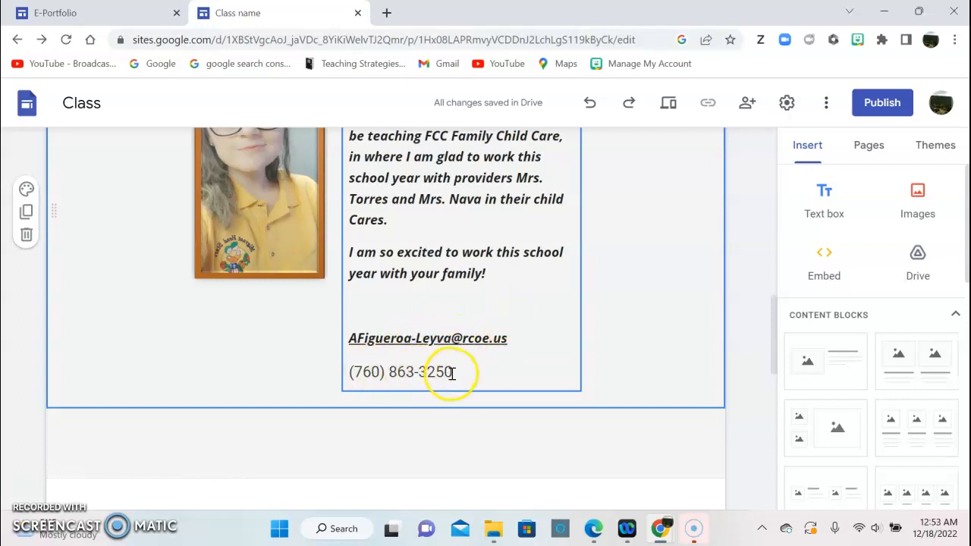
scroll(458, 367, "down", 1)
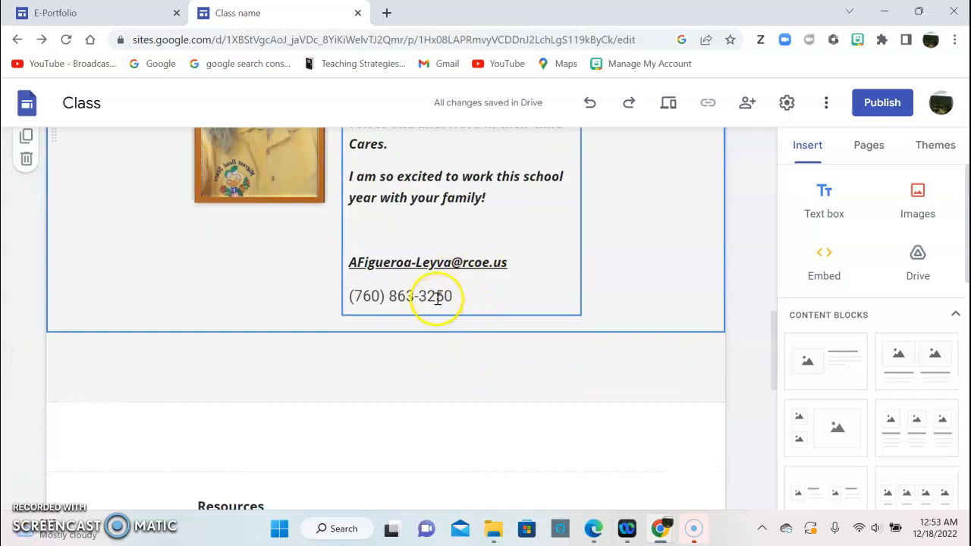
scroll(422, 296, "down", 1)
left_click(26, 311)
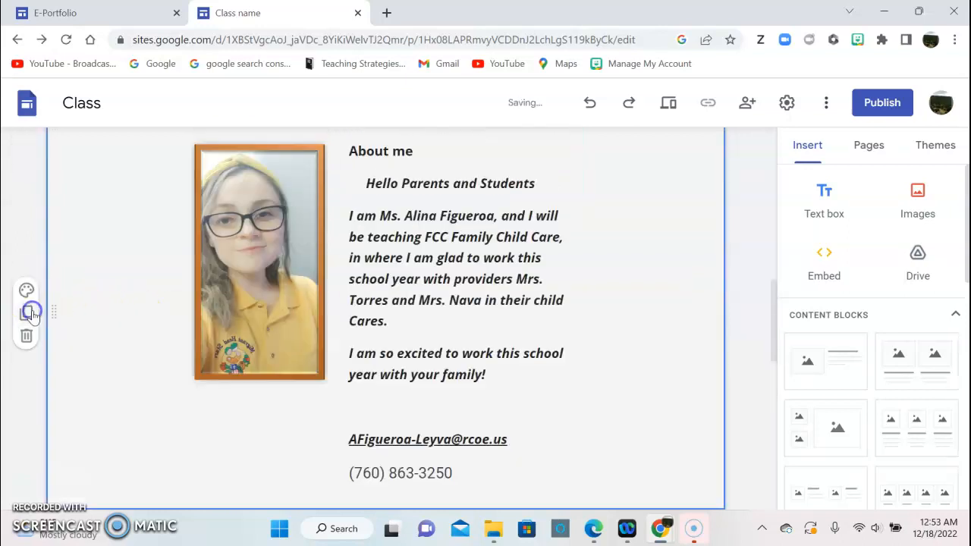
scroll(157, 321, "down", 3)
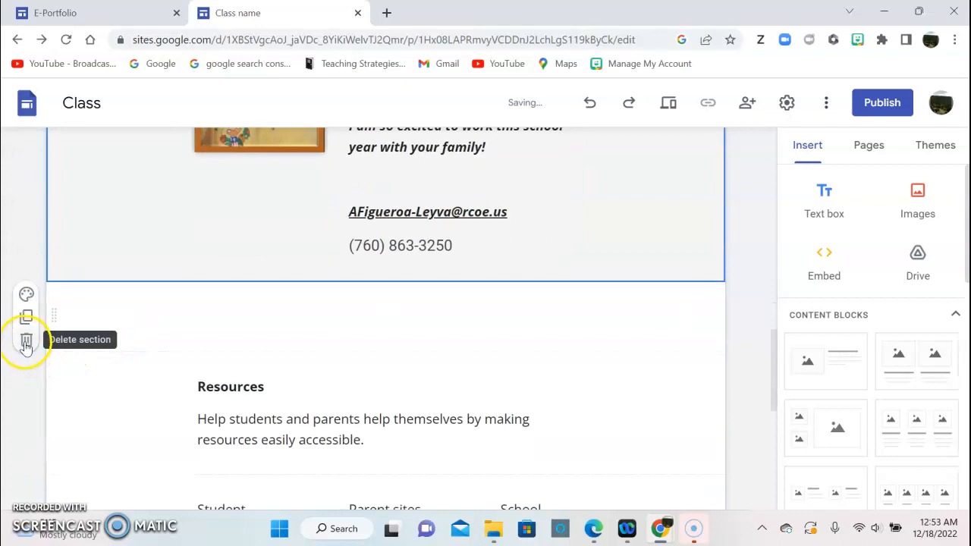
Reword the Resources blurb to say the links below support students and parents, then widen its box.
left_click(26, 345)
scroll(314, 364, "down", 3)
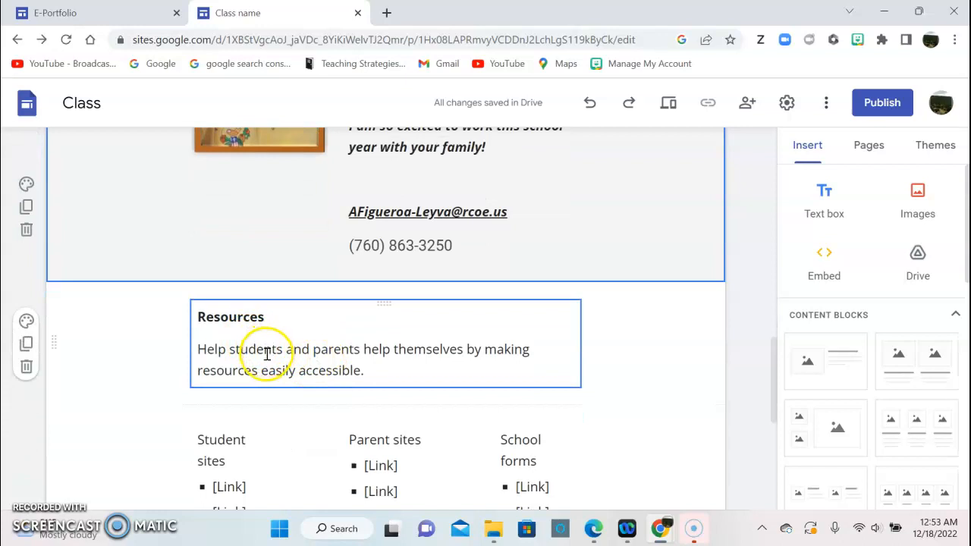
left_click_drag(371, 369, 215, 350)
key("BackSpace")
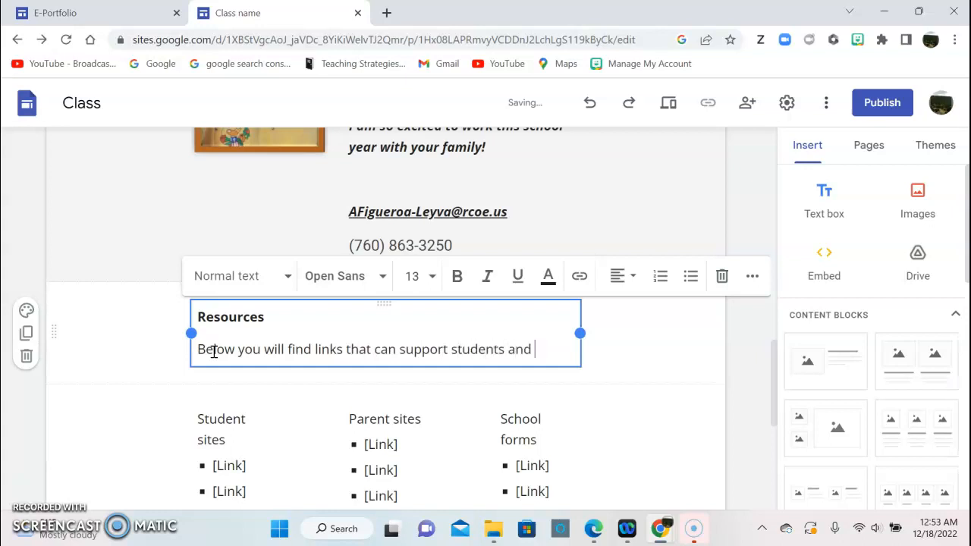
type("nt")
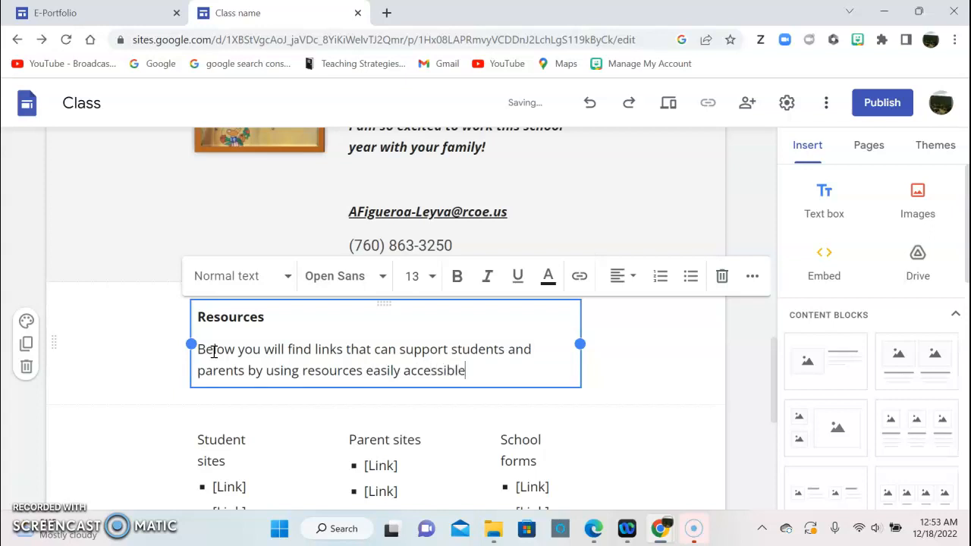
left_click_drag(191, 344, 90, 344)
left_click_drag(576, 345, 630, 343)
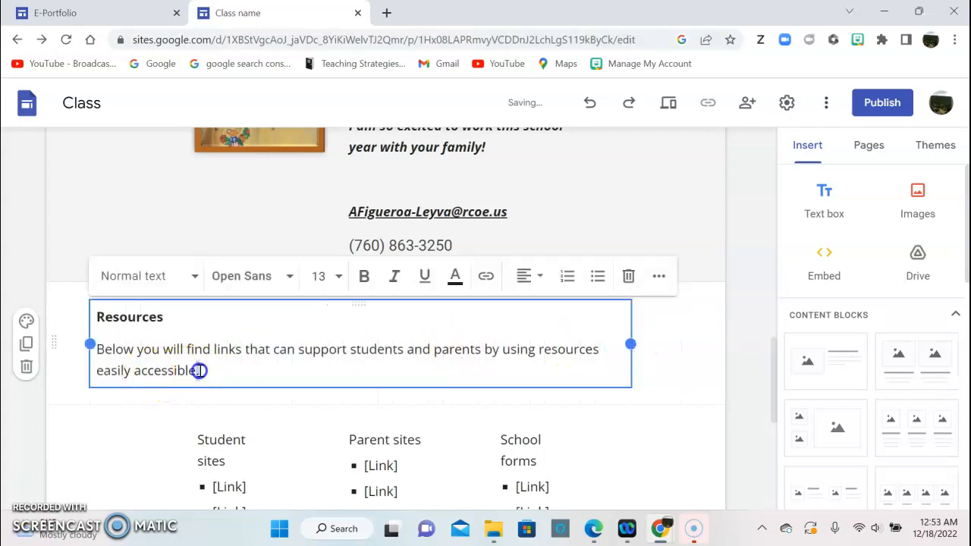
Set the whole Resources paragraph in Oswald Semi Bold.
triple_click(130, 355)
left_click_drag(104, 349, 99, 349)
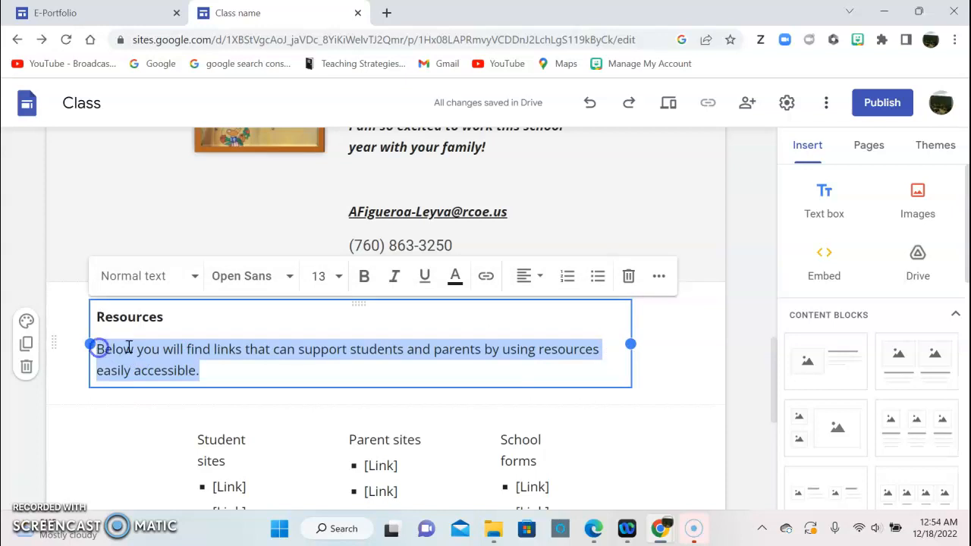
right_click(128, 347)
left_click(147, 358)
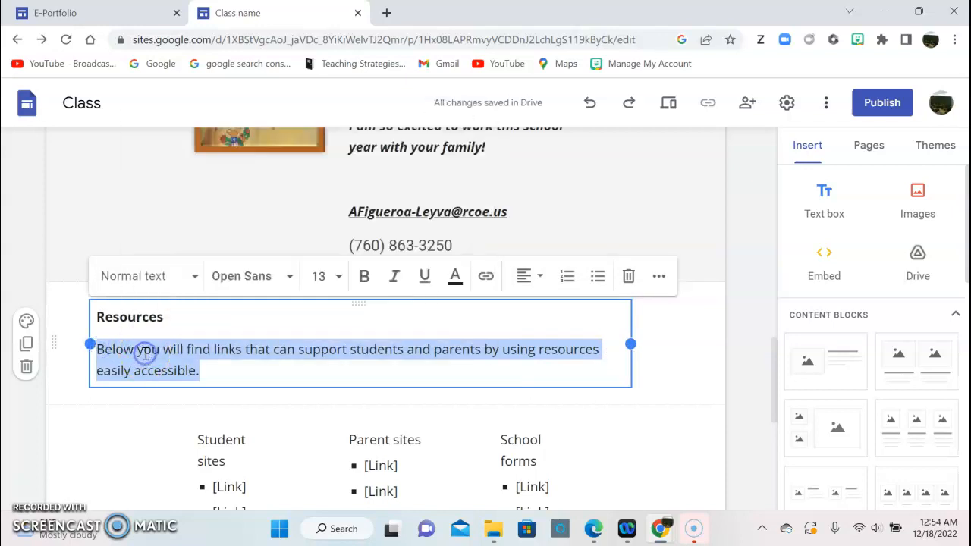
left_click(257, 278)
mouse_move(277, 368)
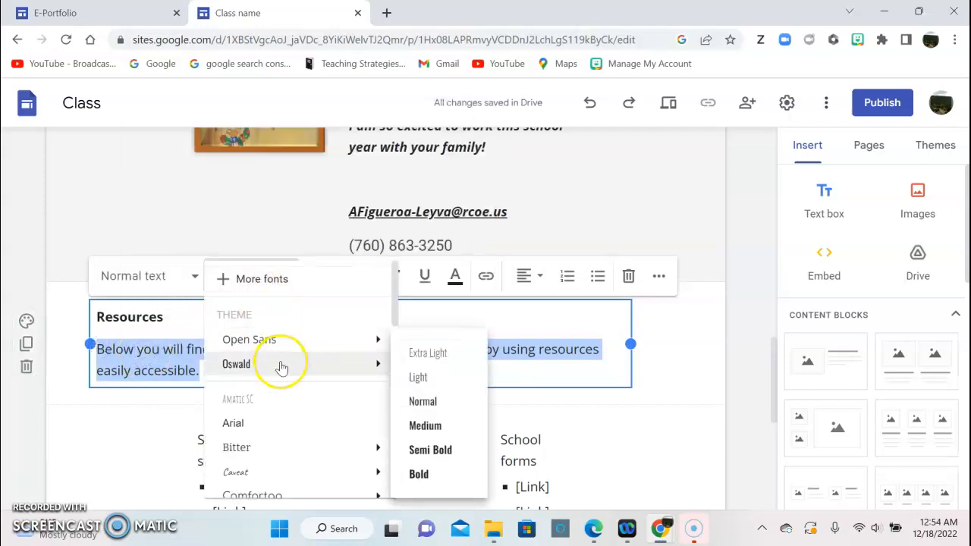
left_click(438, 451)
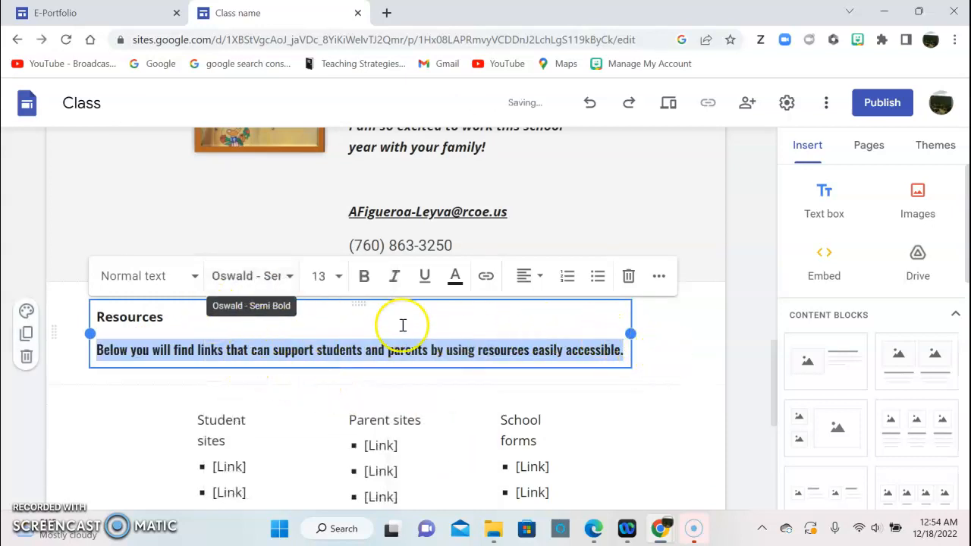
Stretch Student sites leftward, Parent sites both ways, and School forms rightward so headings fit one line.
left_click(430, 347)
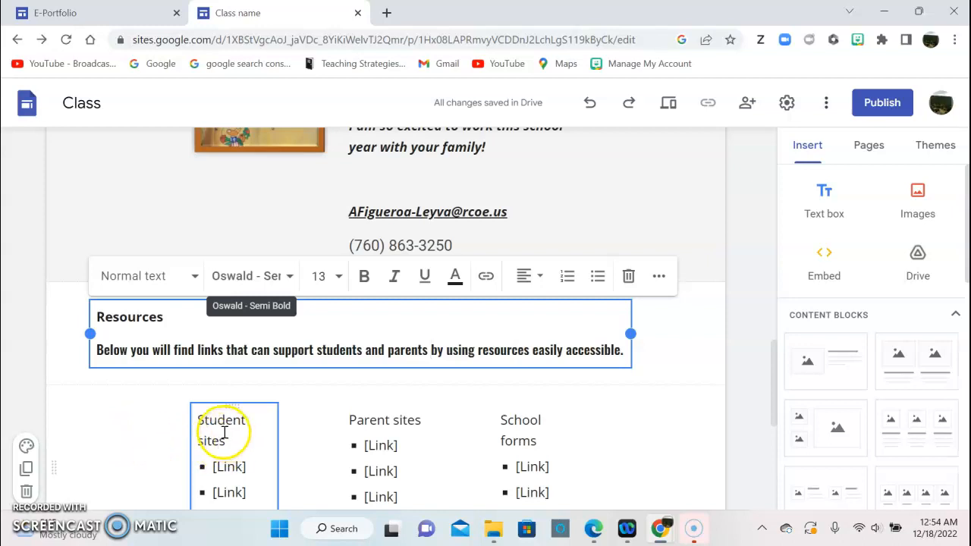
scroll(243, 417, "down", 1)
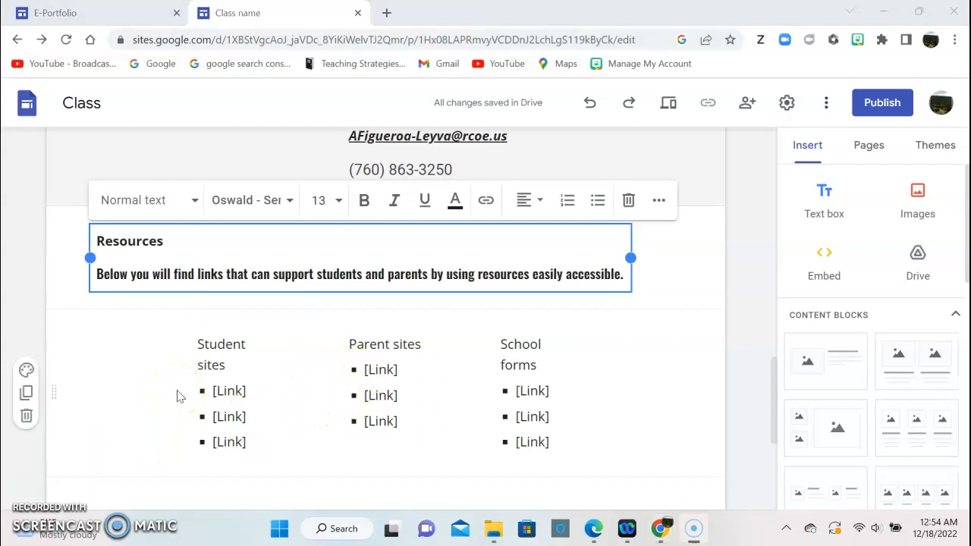
left_click(213, 409)
left_click_drag(191, 394, 96, 395)
left_click(341, 382)
left_click_drag(341, 383, 292, 383)
left_click_drag(429, 382, 479, 382)
left_click(521, 374)
left_click_drag(581, 385, 680, 383)
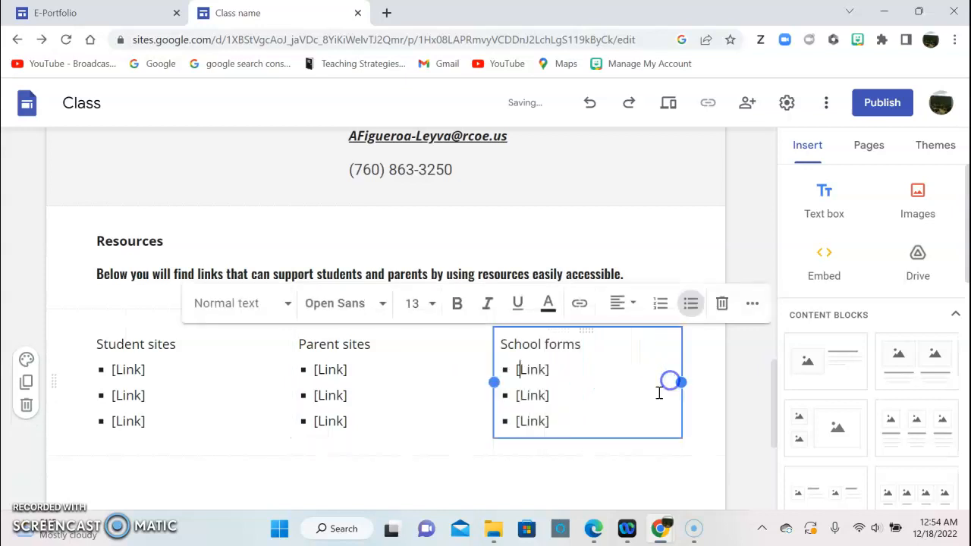
Rename the Student sites items to Google Classroom and Zoom Meeting, deleting the third placeholder.
left_click(144, 371)
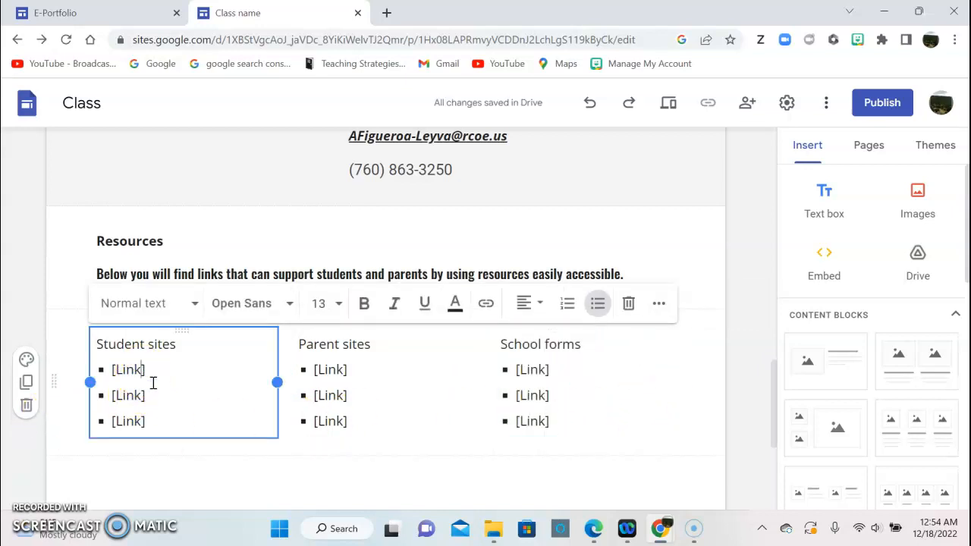
key("BackSpace")
key("BackSpace")
type("Google Classroom")
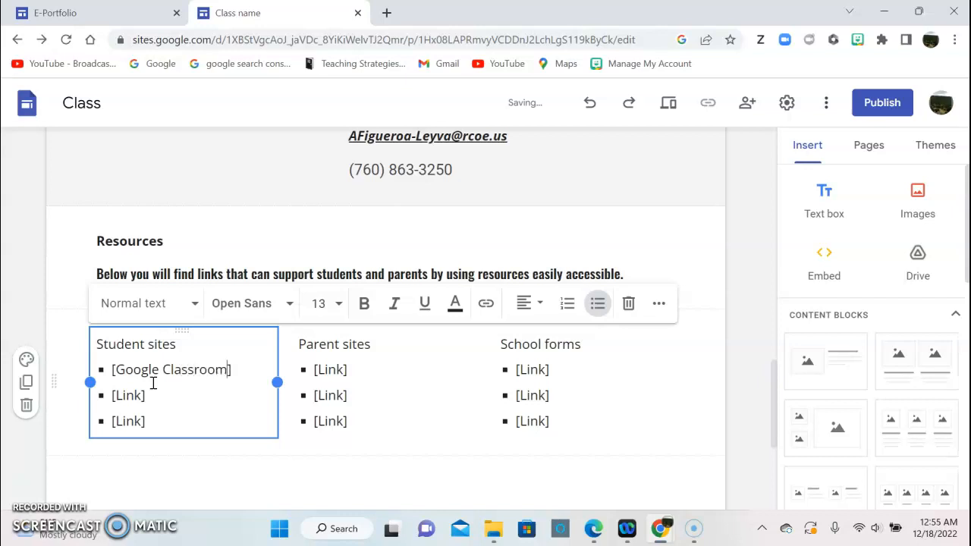
left_click(137, 395)
type("Zoom Meeting")
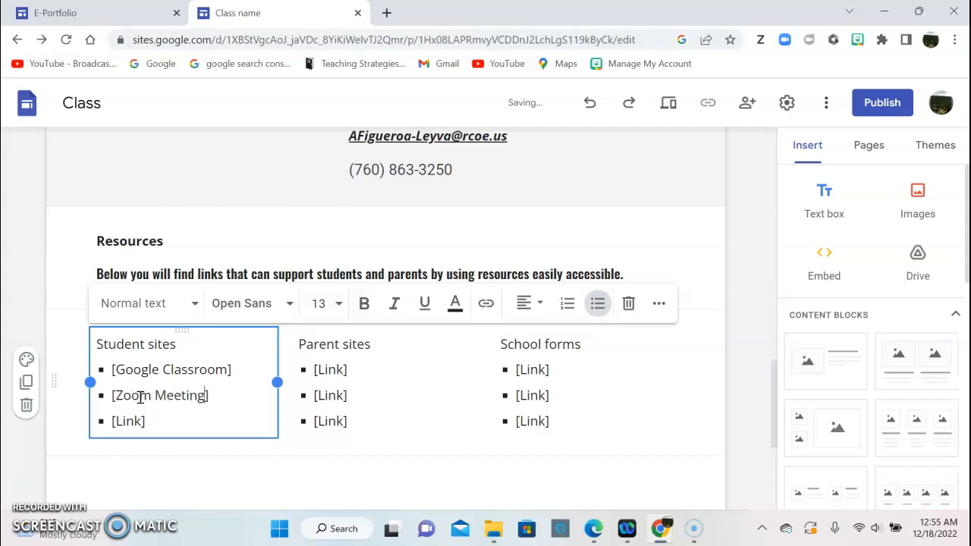
left_click(157, 423)
key("BackSpace")
key("BackSpace")
key("BackSpace")
key("BackSpace")
key("BackSpace")
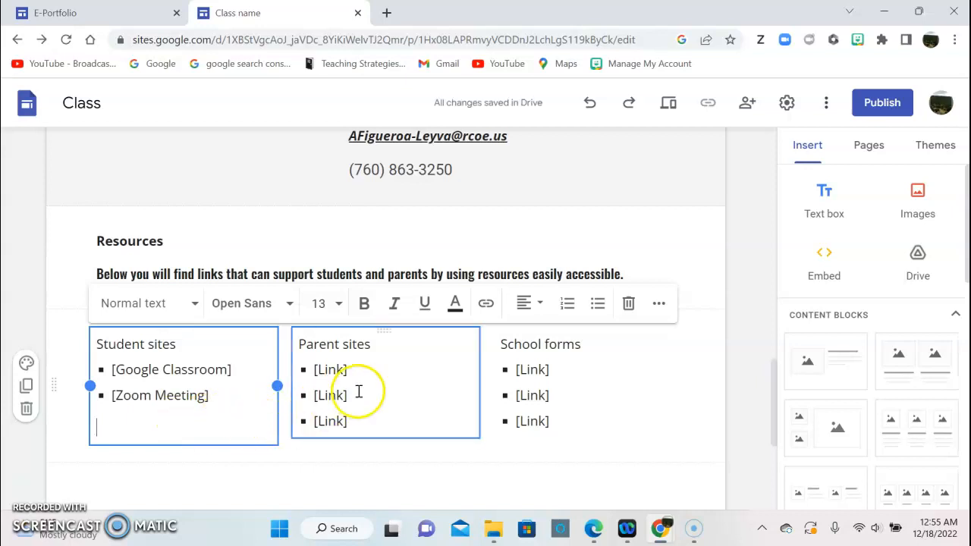
Rename the Parent sites items to Teaching Strategies Family Communication and Virtual Library, deleting the leftover placeholder.
left_click(353, 370)
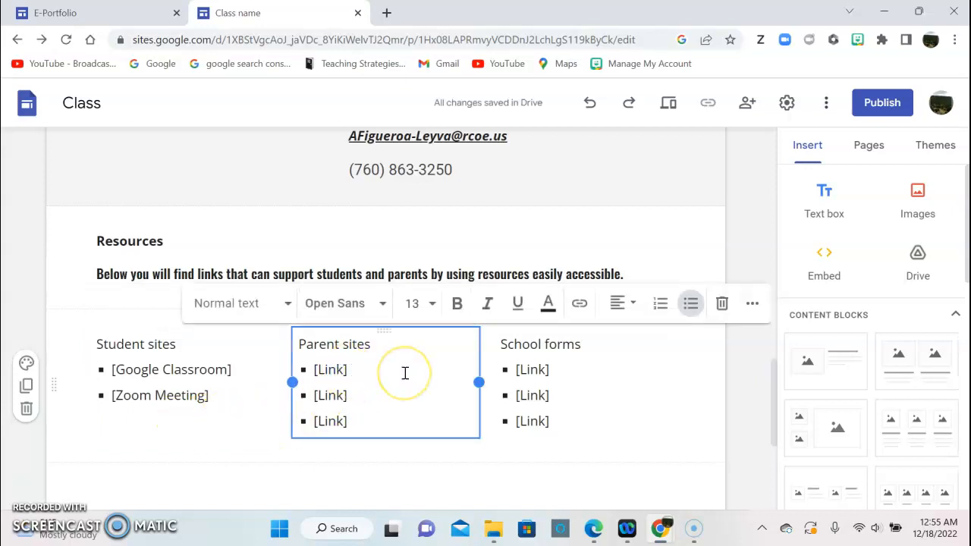
key("BackSpace")
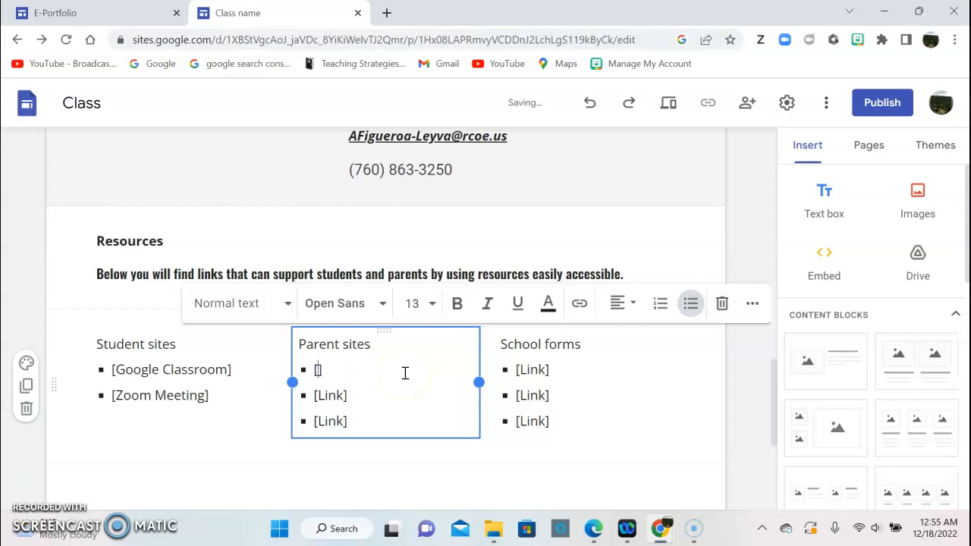
type("Teaching Strategies Fa")
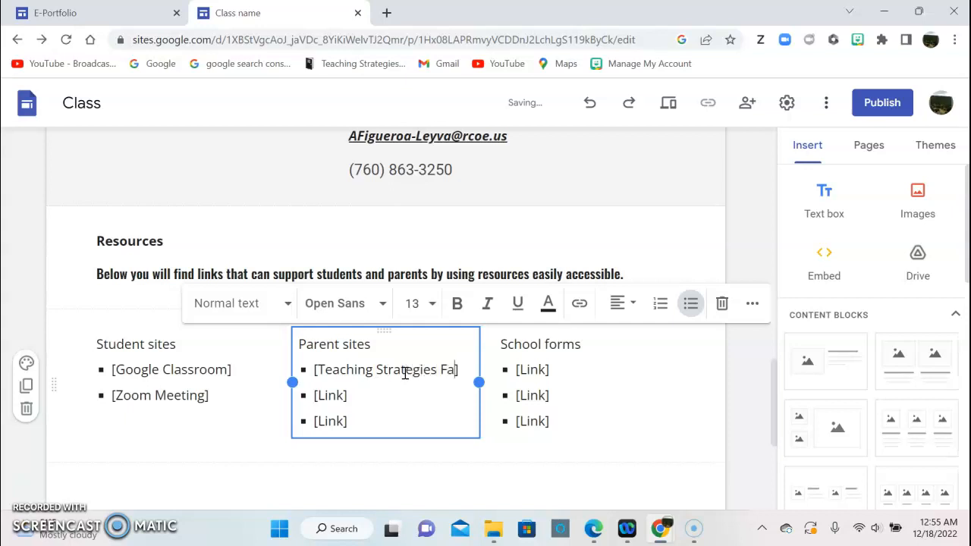
type("mily Communication")
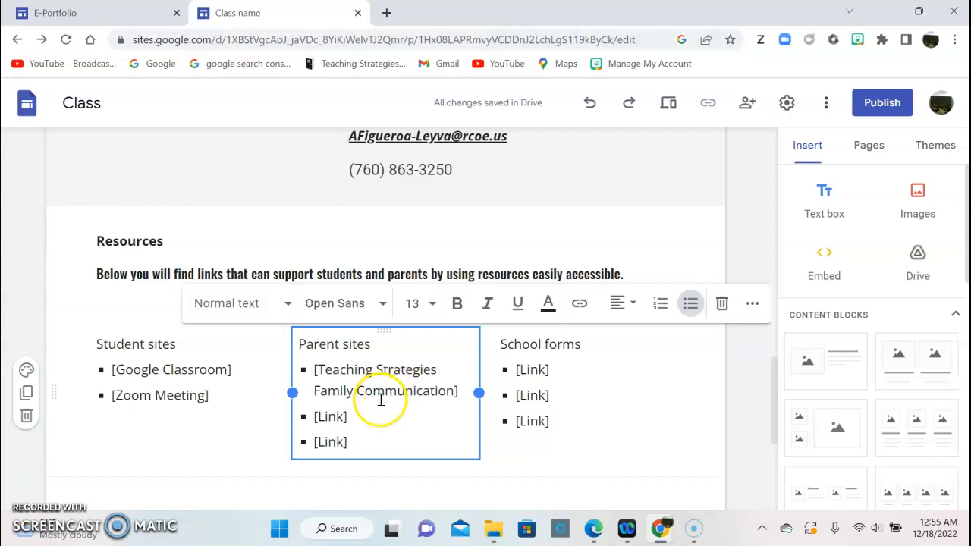
left_click(343, 417)
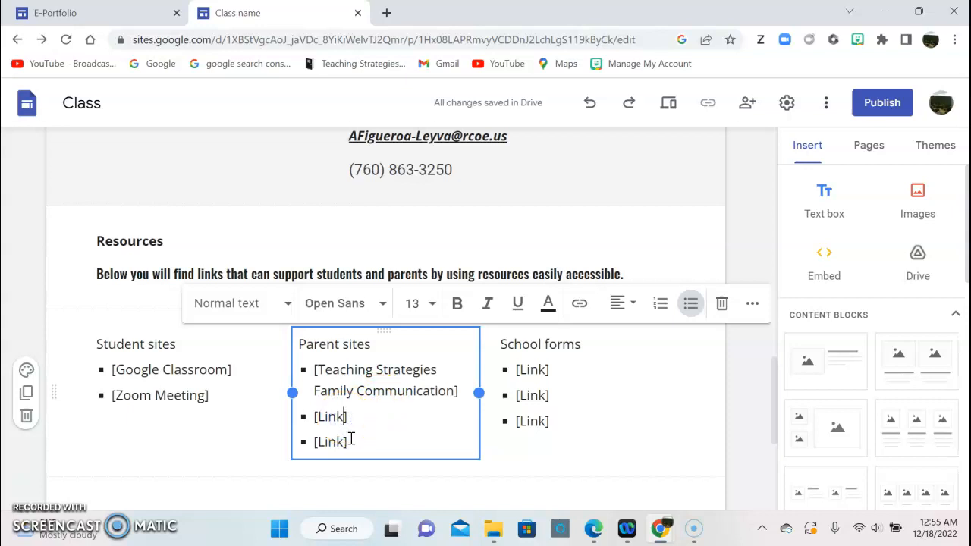
key("BackSpace")
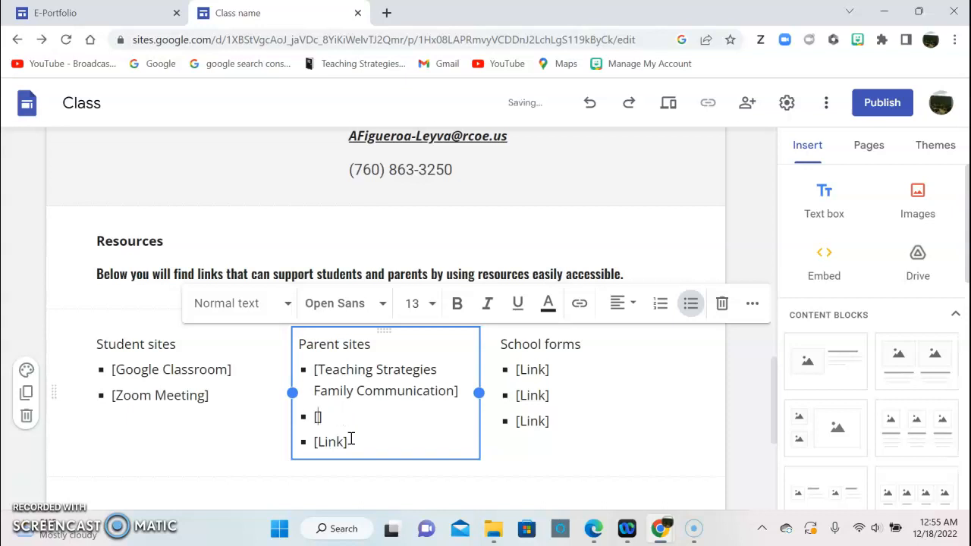
type("Virtual Library")
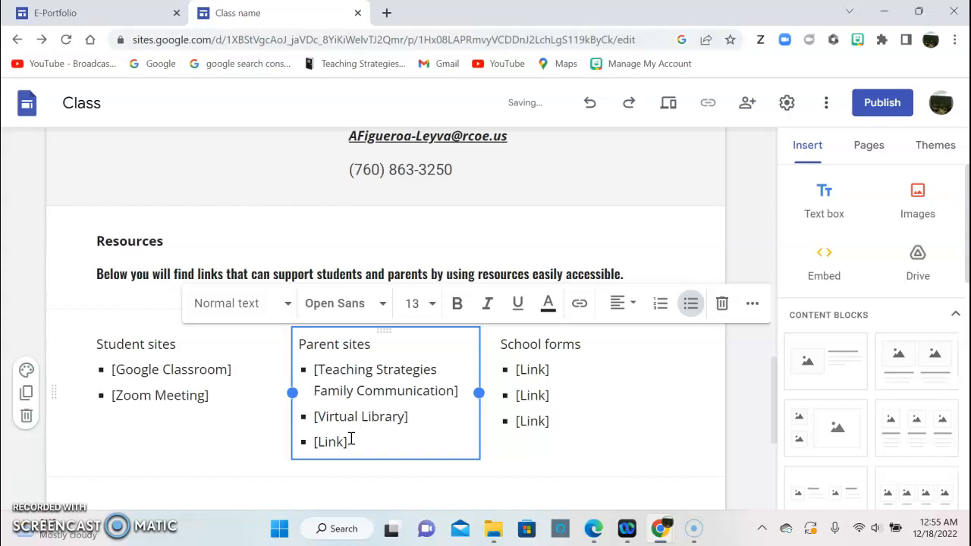
left_click_drag(350, 439, 310, 442)
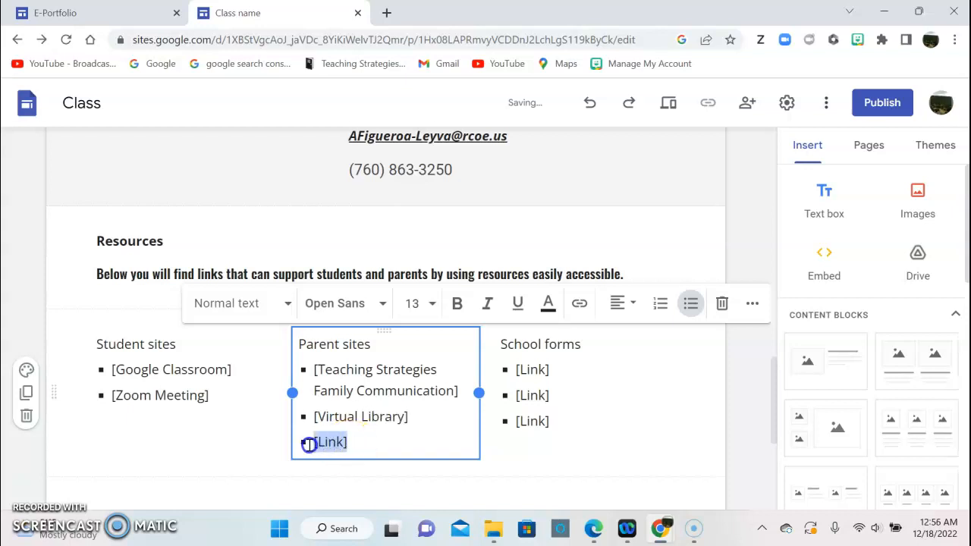
key("BackSpace")
key("BackSpace")
Replace the School forms placeholders with Ready Rosie and MarcoPolo Learning, deleting the third [Link].
left_click(482, 373)
left_click(546, 369)
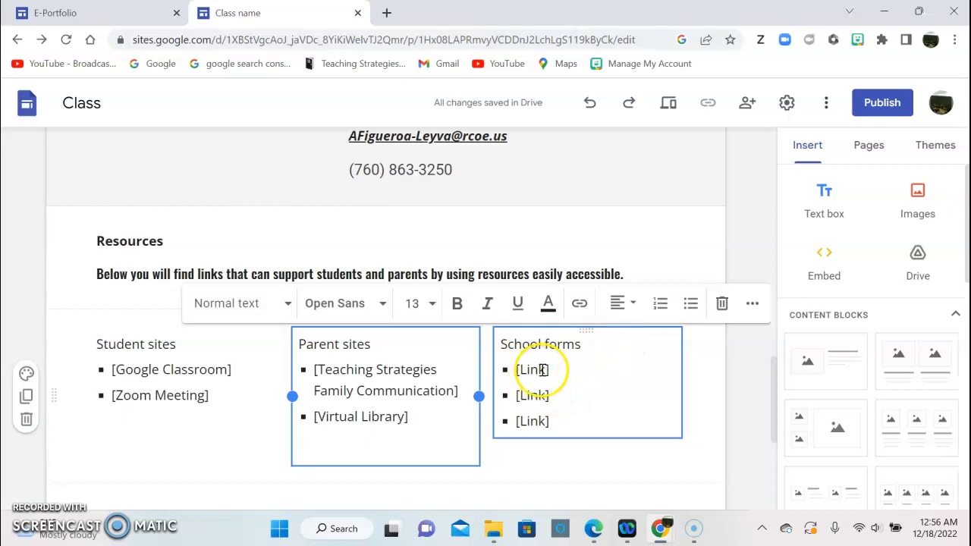
left_click(543, 369)
key("BackSpace")
key("BackSpace")
key("BackSpace")
type("Read")
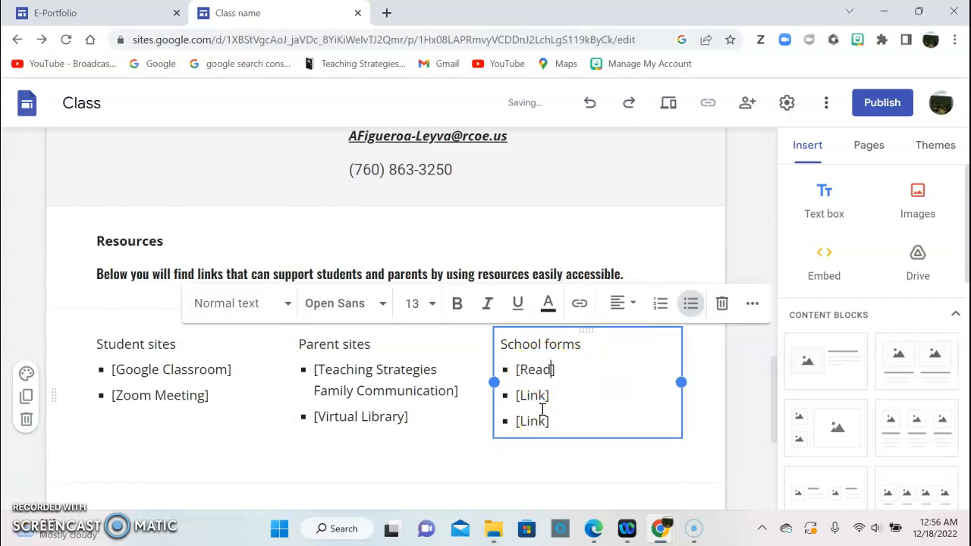
type("y Rosie")
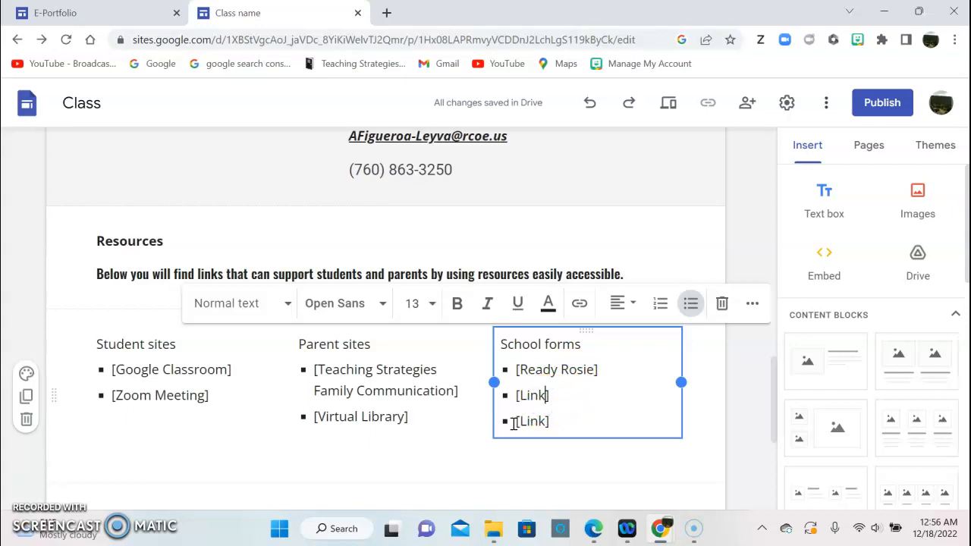
key("BackSpace")
type("Marco ")
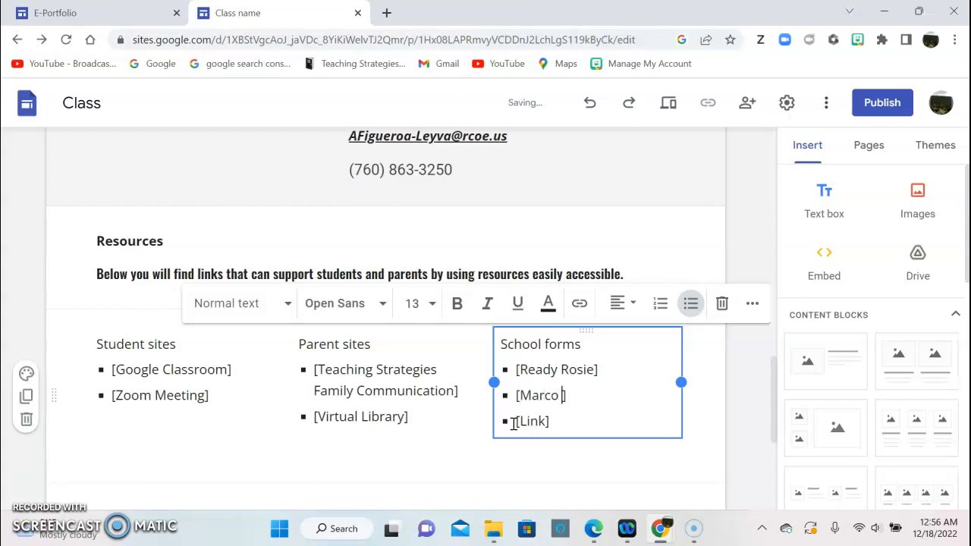
type("Polo Learning")
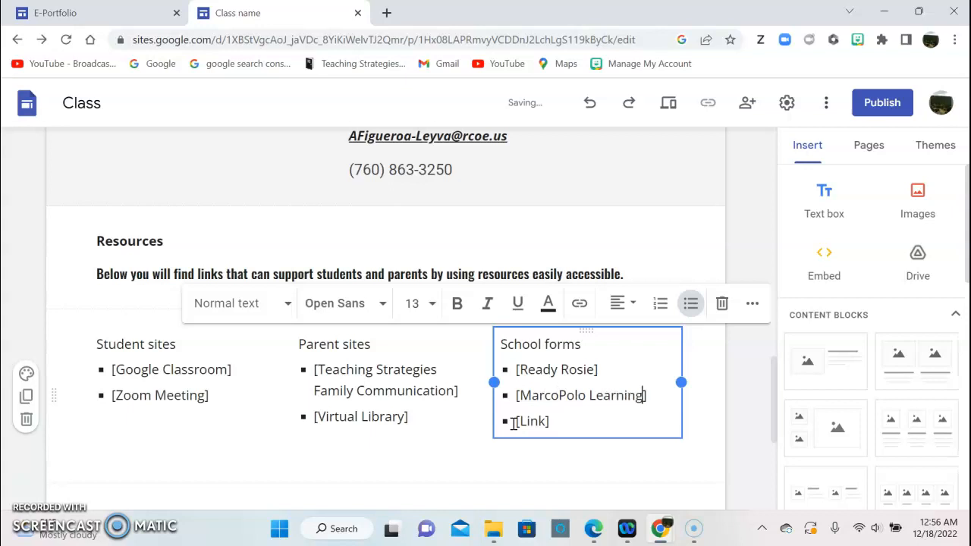
left_click_drag(551, 423, 515, 426)
key("BackSpace")
key("BackSpace")
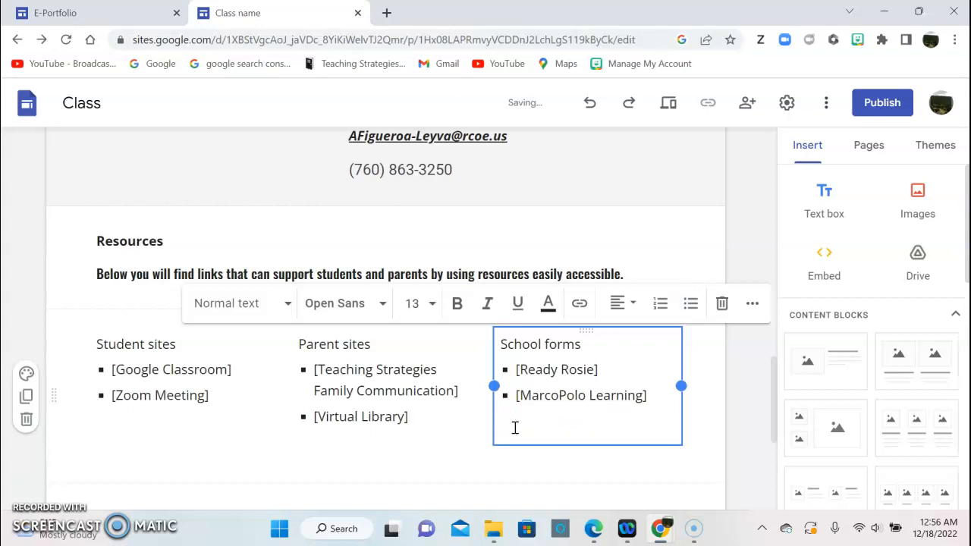
left_click(505, 462)
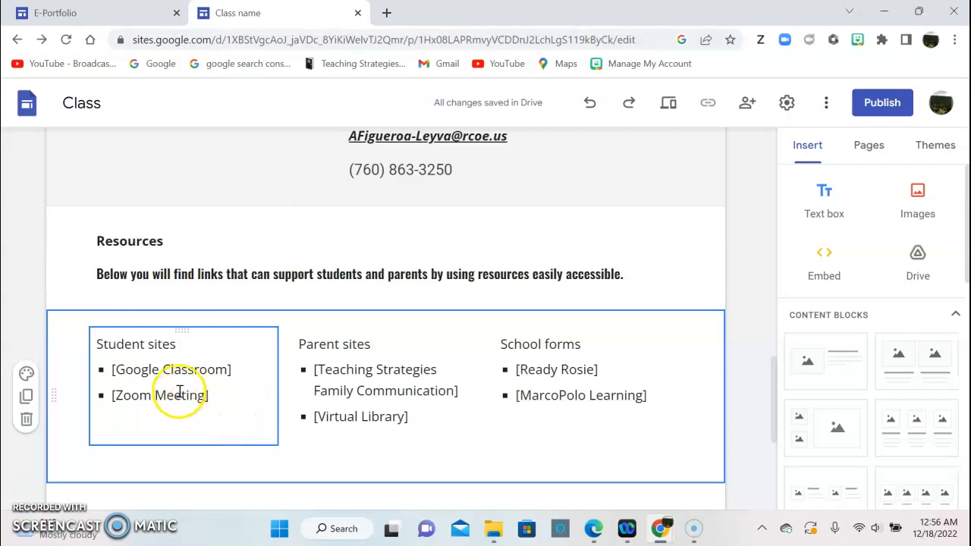
Copy the Google Classroom item text in the Student sites list.
left_click(173, 369)
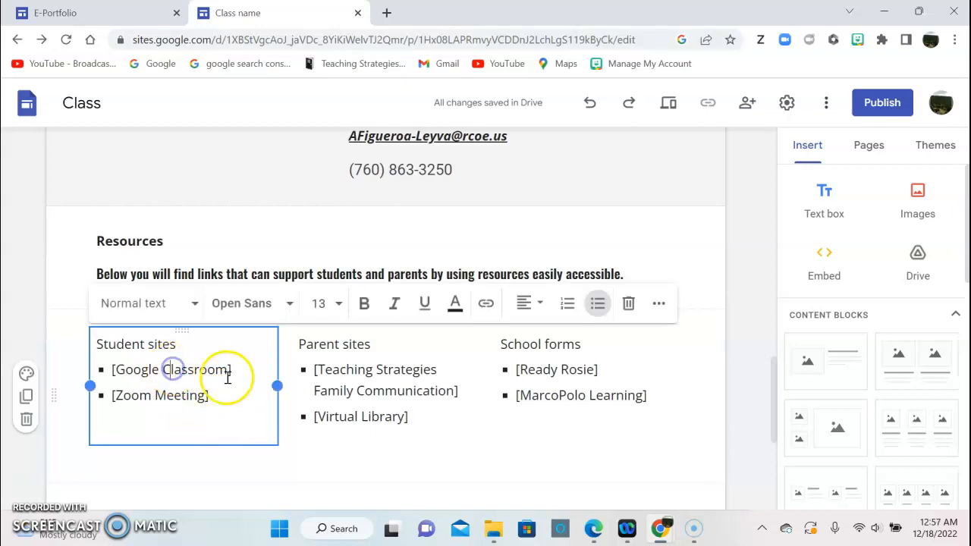
left_click_drag(234, 369, 111, 369)
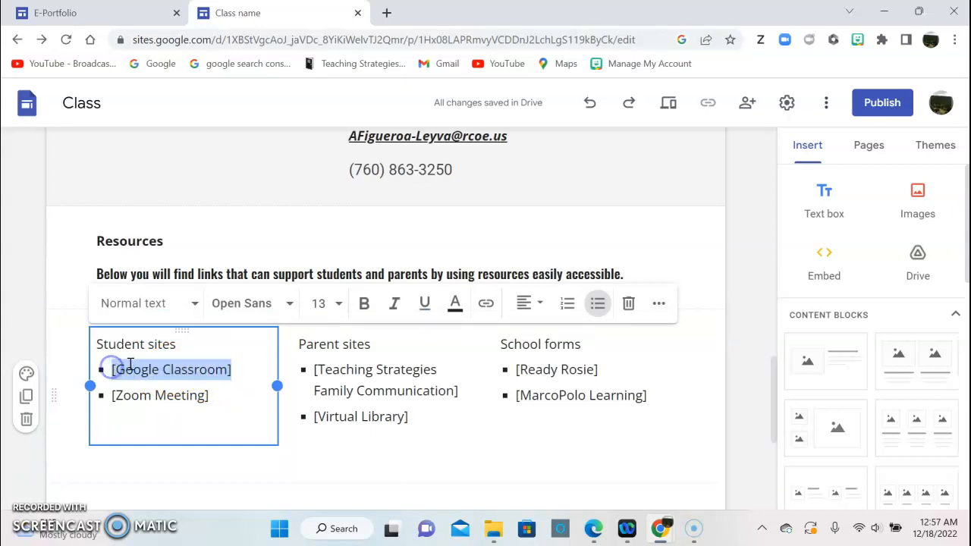
right_click(131, 367)
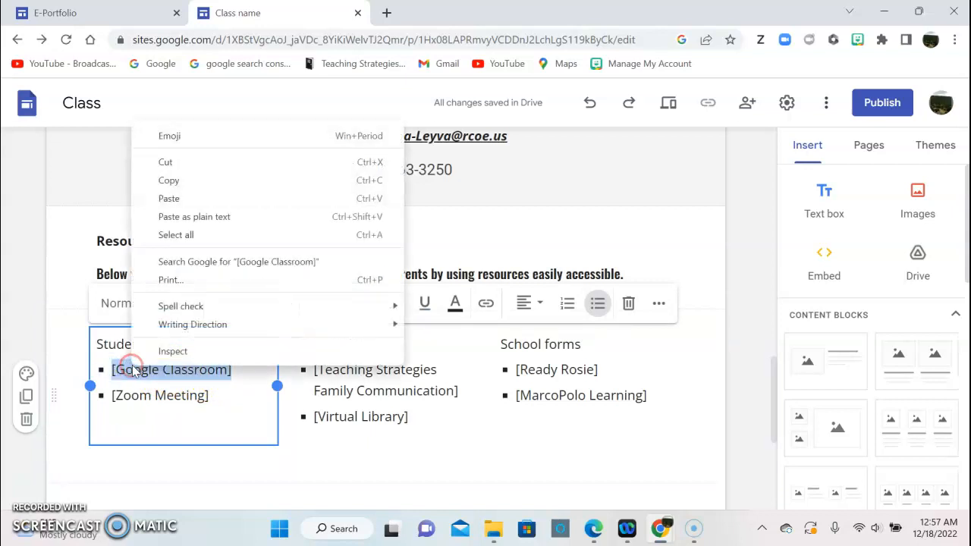
left_click(196, 186)
left_click(241, 369)
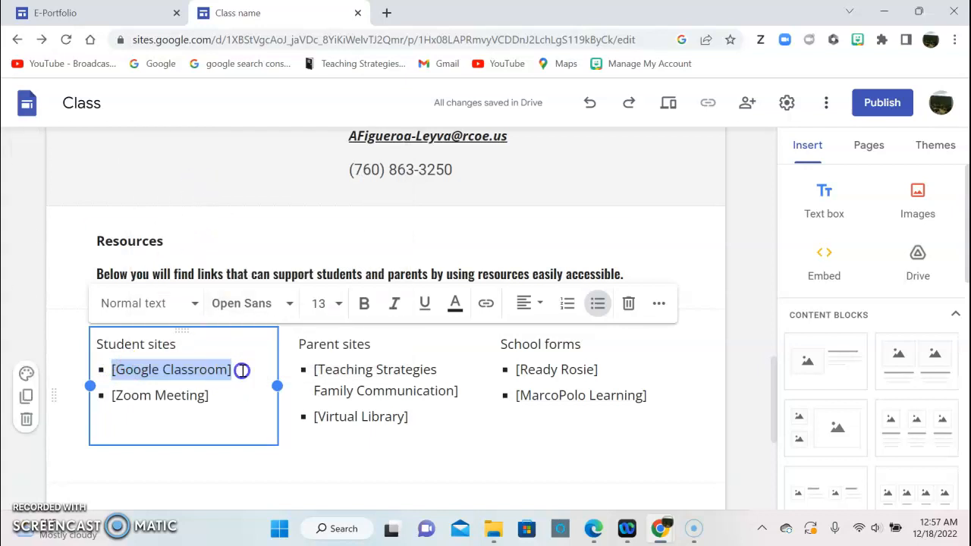
Insert a link on Google Classroom, pasting the name as its text and leaving the address empty.
left_click(486, 311)
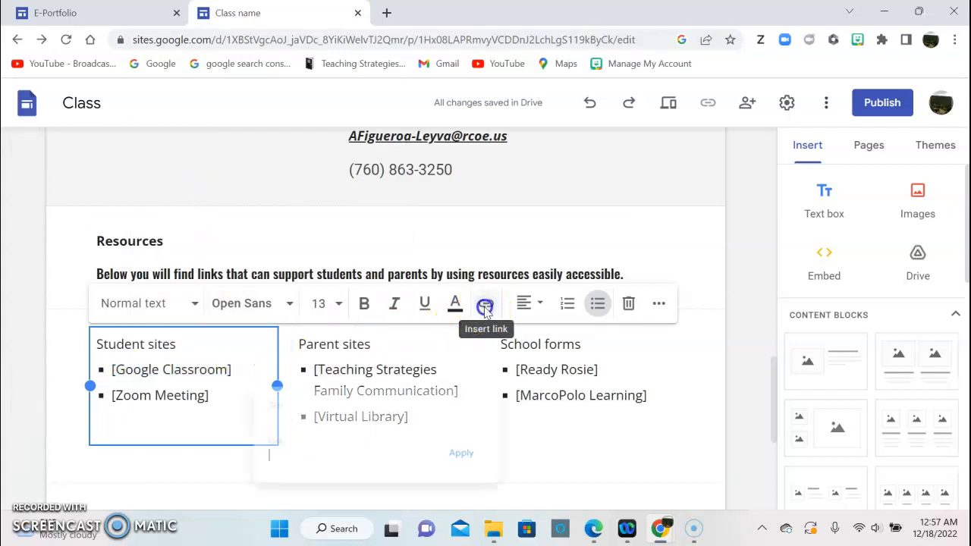
left_click(467, 402)
left_click(361, 413)
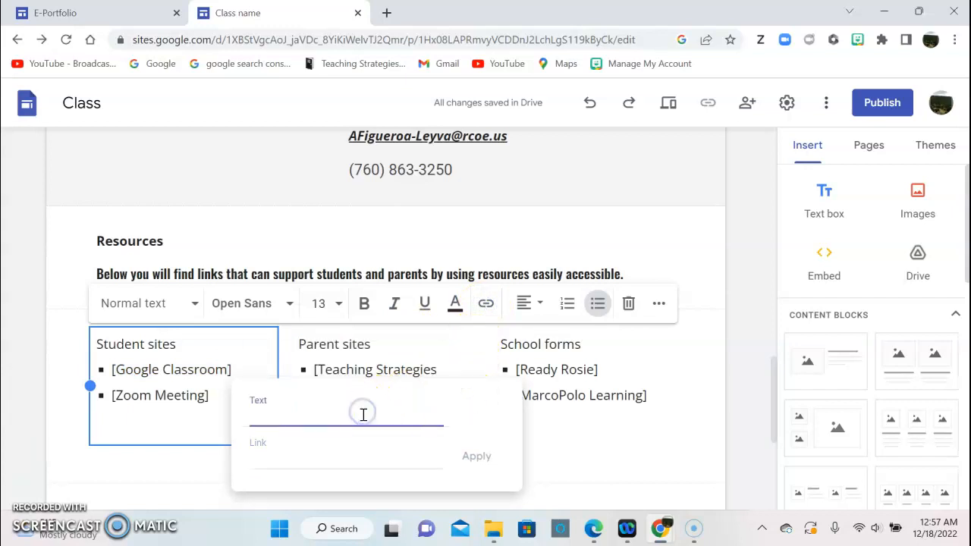
right_click(364, 414)
left_click(413, 292)
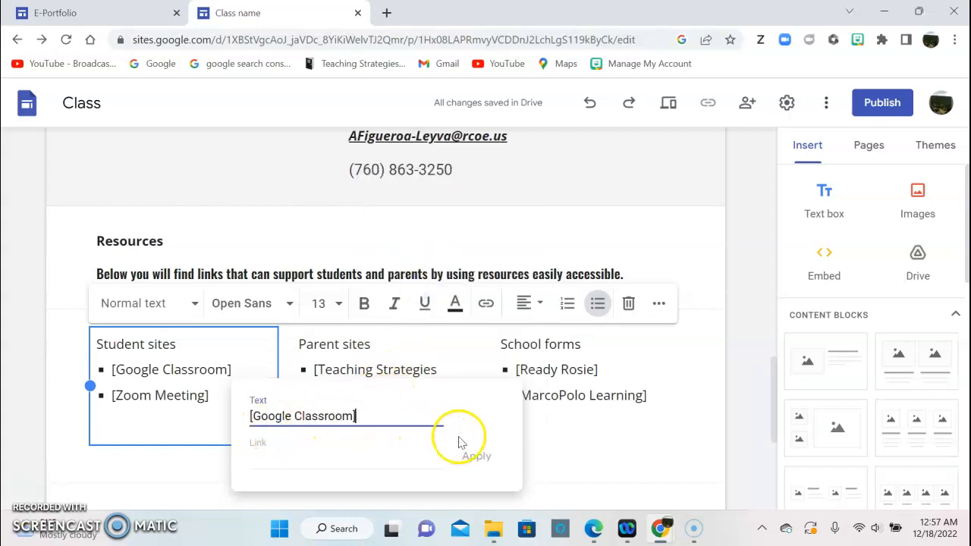
left_click(365, 455)
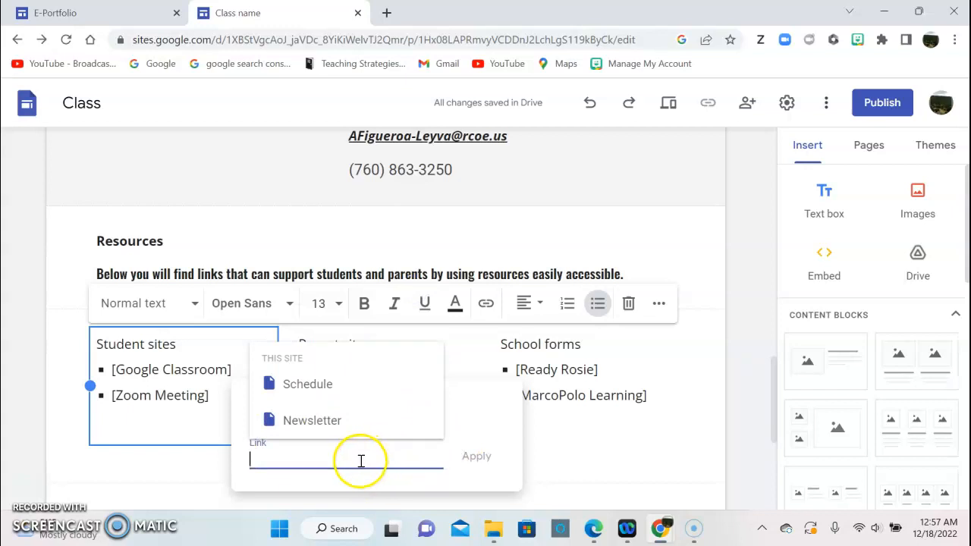
In a new tab, search google.sites and switch from Google Sites to the Google Slides home page.
left_click(387, 13)
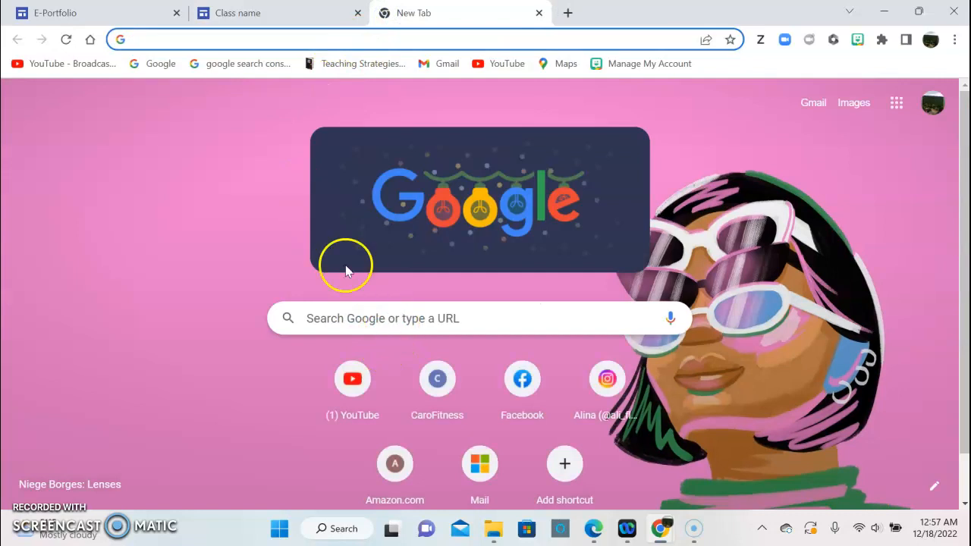
left_click(342, 322)
left_click(347, 350)
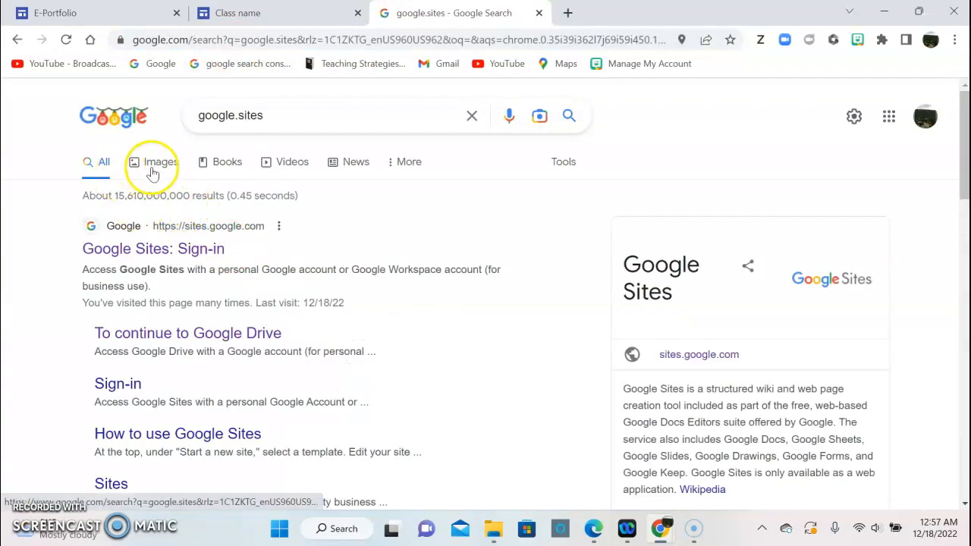
left_click(185, 252)
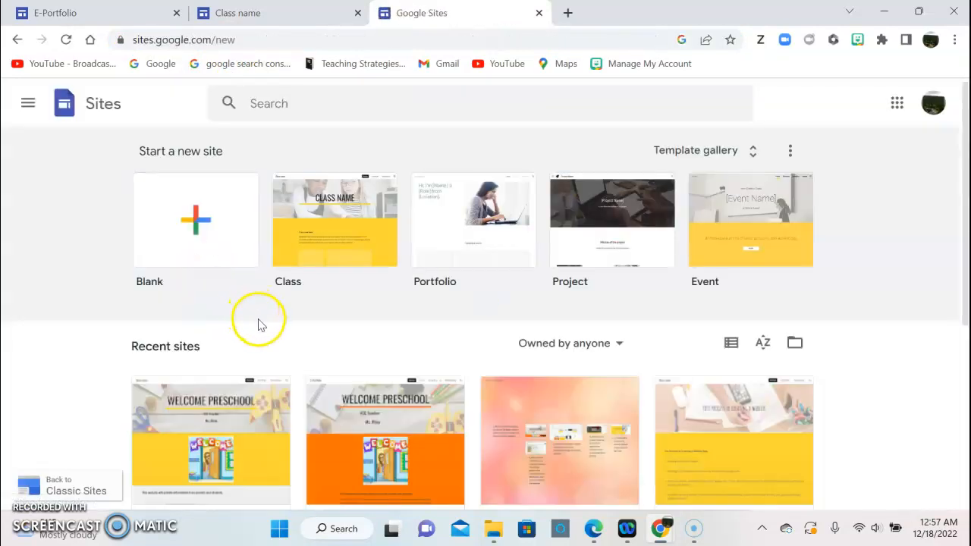
left_click(27, 104)
left_click(85, 261)
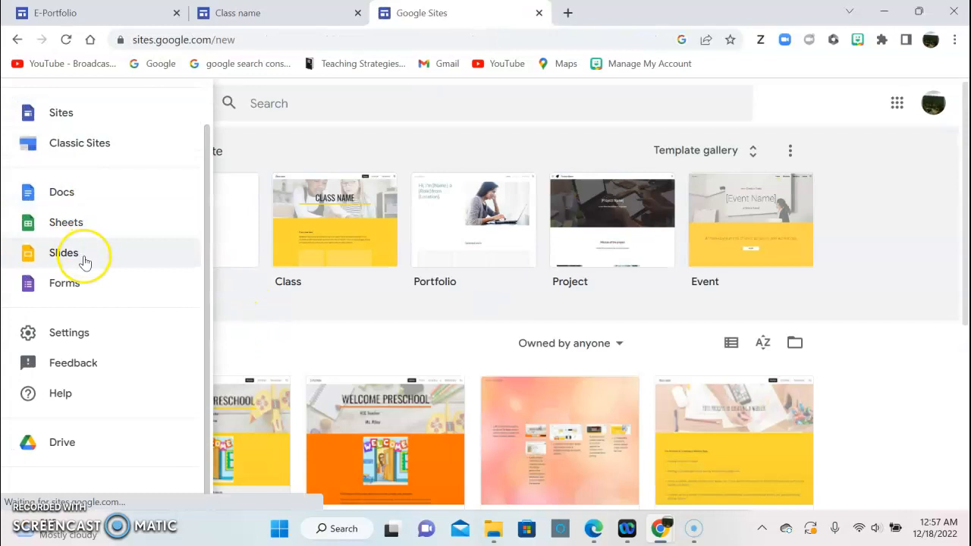
left_click(84, 258)
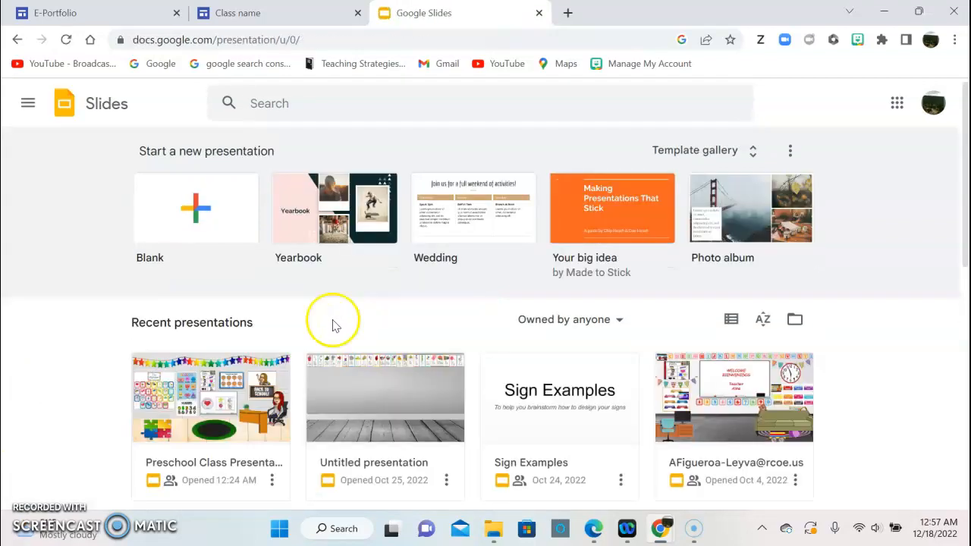
Open the Preschool Class Presentation and copy its web address from the address bar.
left_click(266, 380)
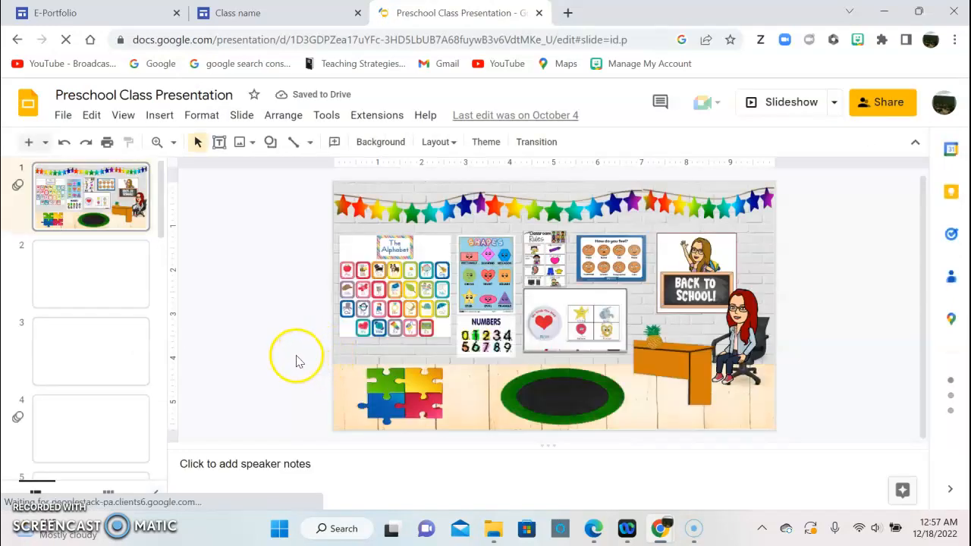
left_click(243, 44)
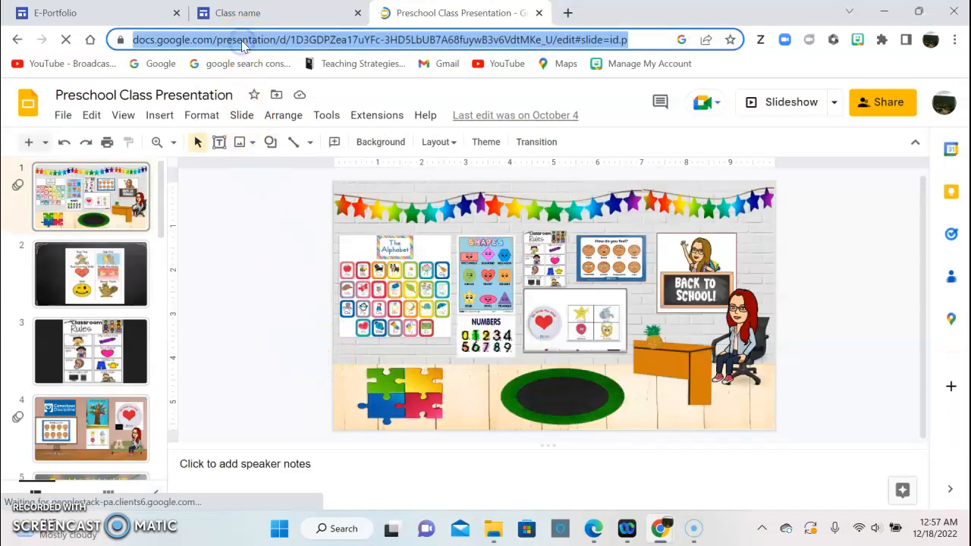
right_click(243, 44)
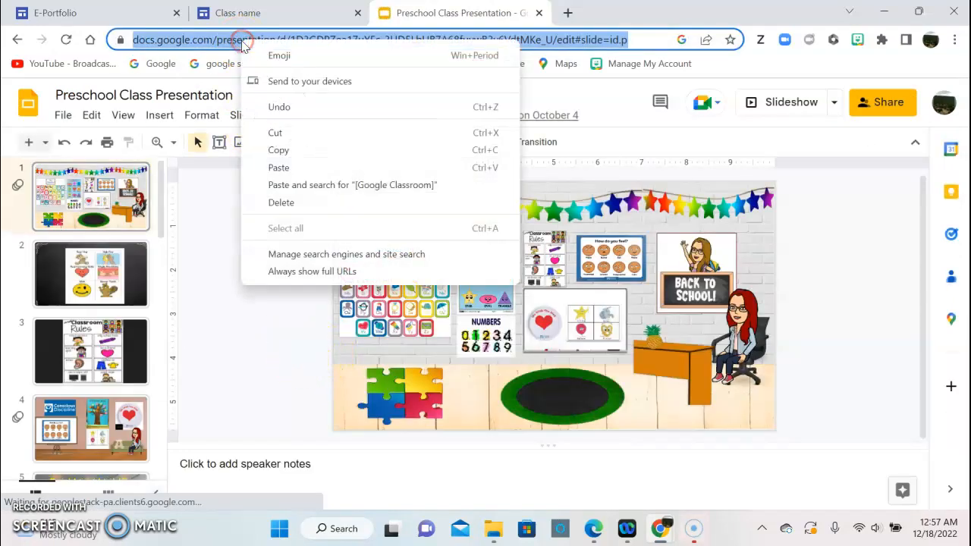
left_click(303, 151)
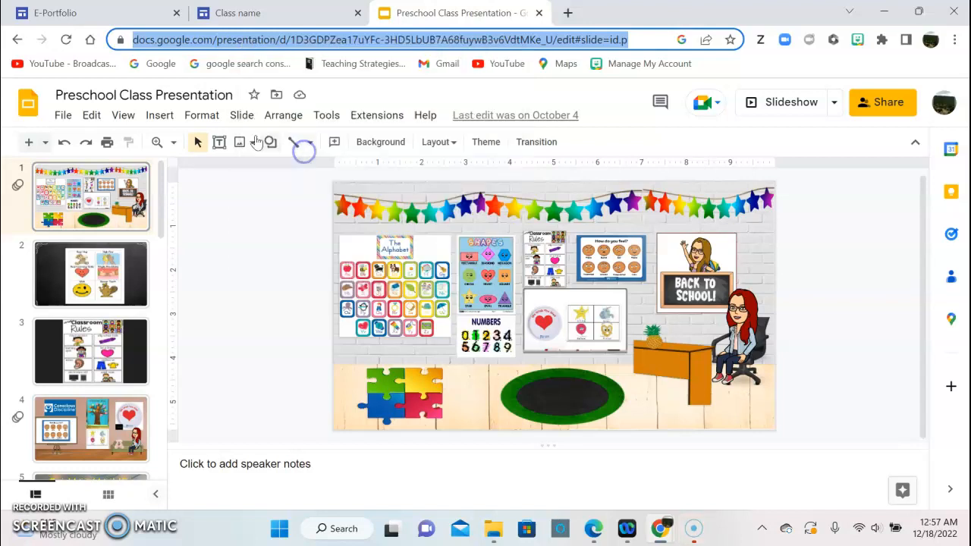
left_click(240, 12)
Paste the presentation address as the Google Classroom link, apply it, and delete the duplicated entry.
right_click(294, 460)
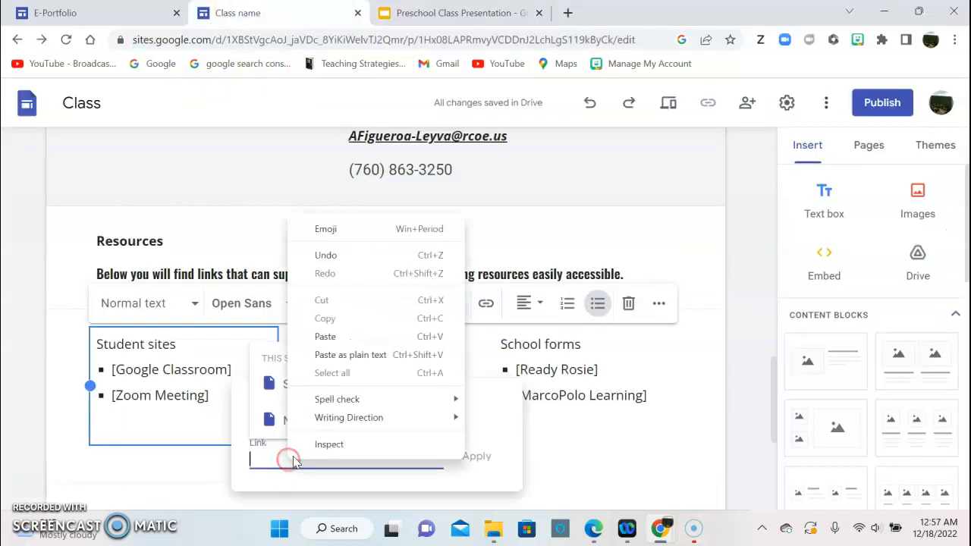
left_click(323, 336)
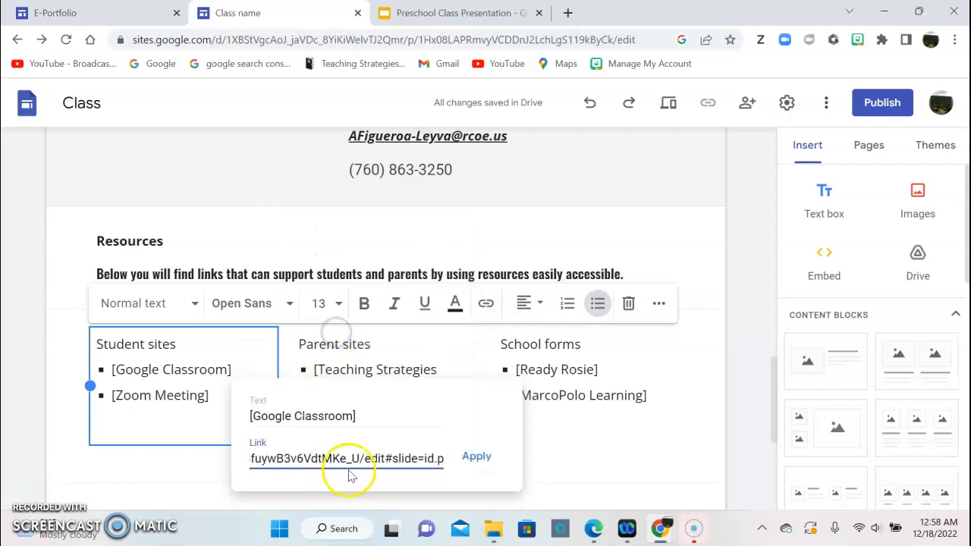
left_click(475, 457)
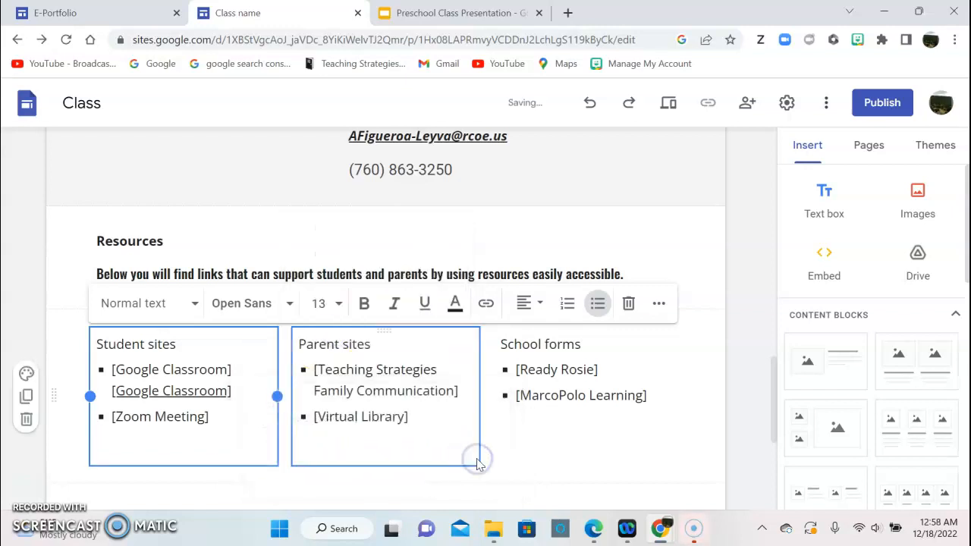
left_click_drag(232, 369, 114, 370)
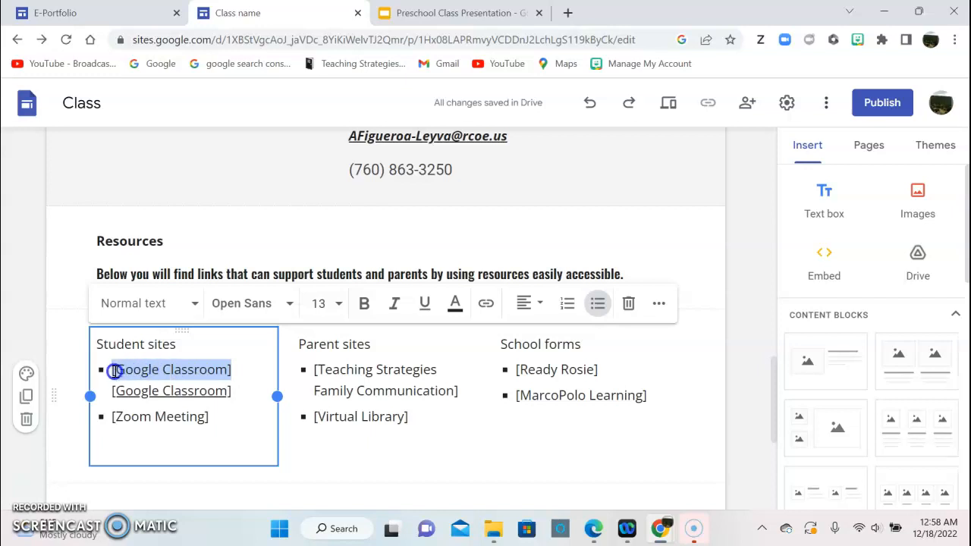
key("BackSpace")
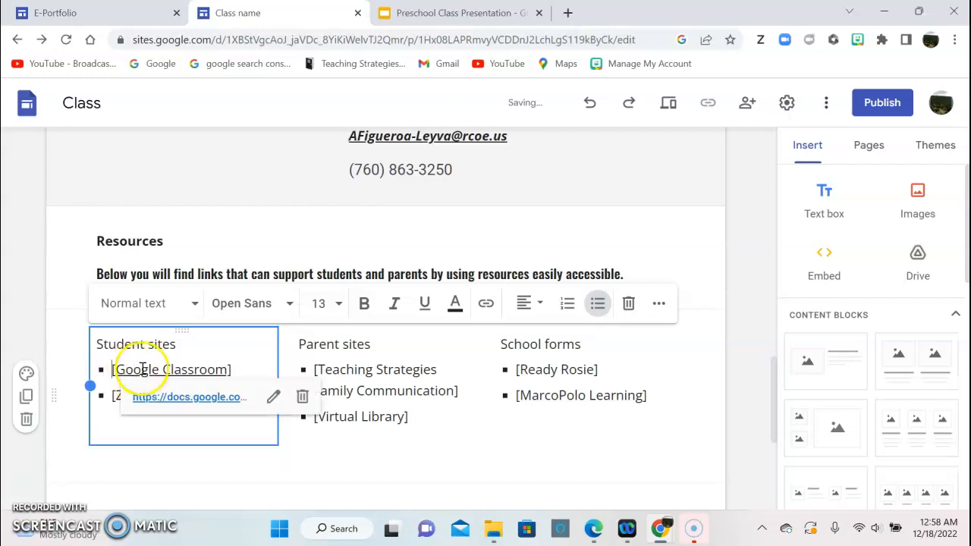
left_click(302, 491)
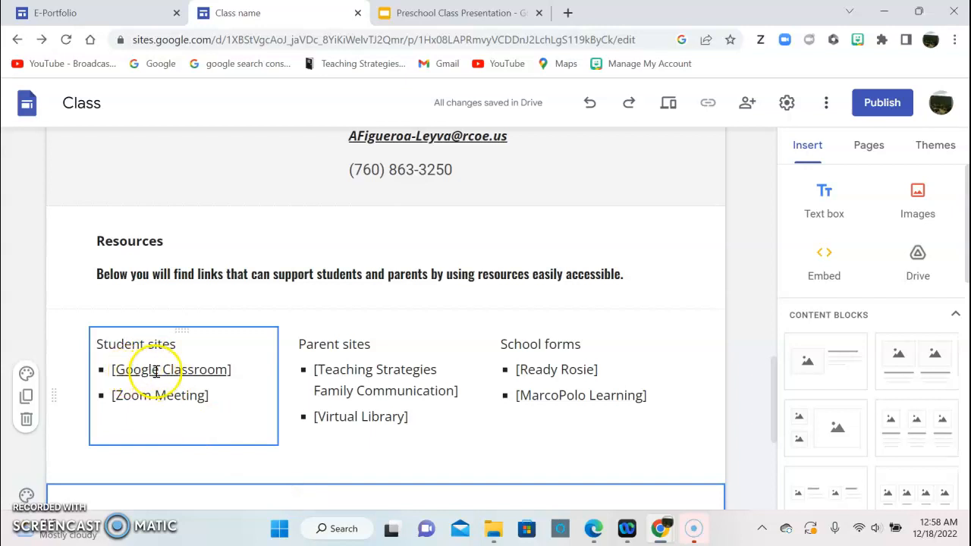
Test the Google Classroom link opens the Preschool Class Presentation, then return to the editor.
left_click(156, 370)
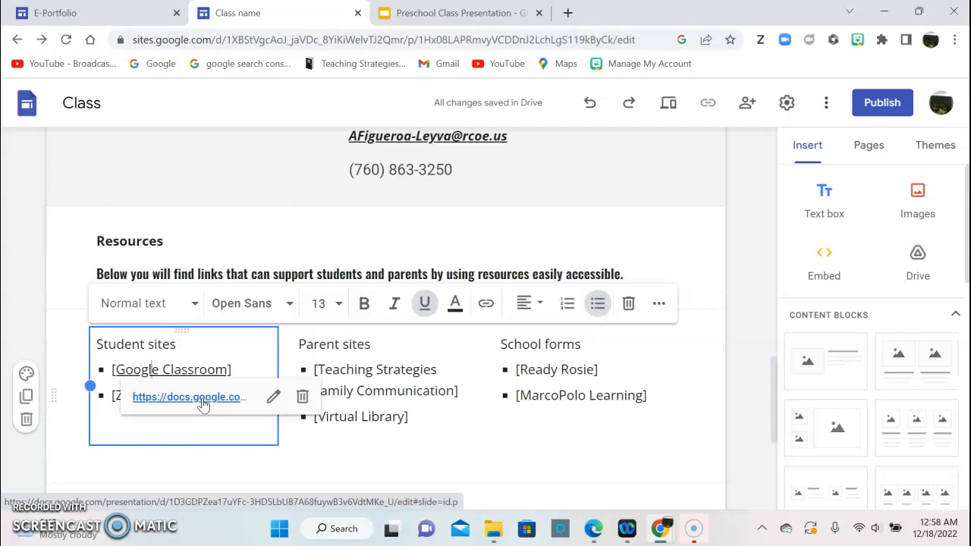
left_click(190, 397)
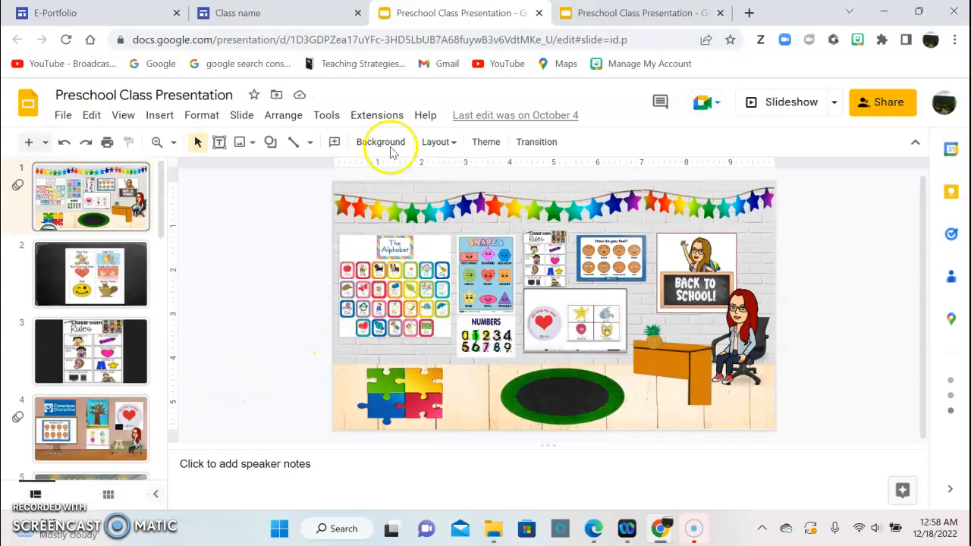
left_click(301, 15)
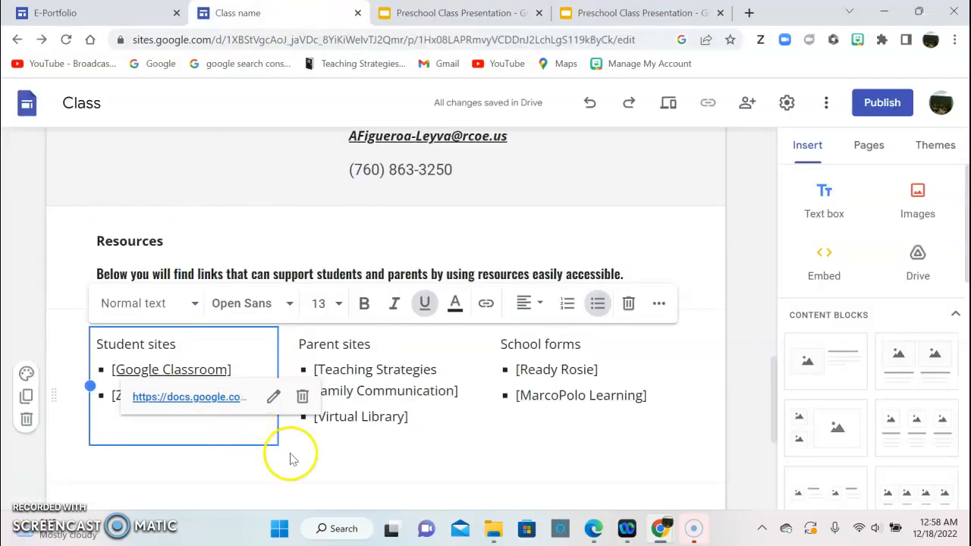
left_click(318, 461)
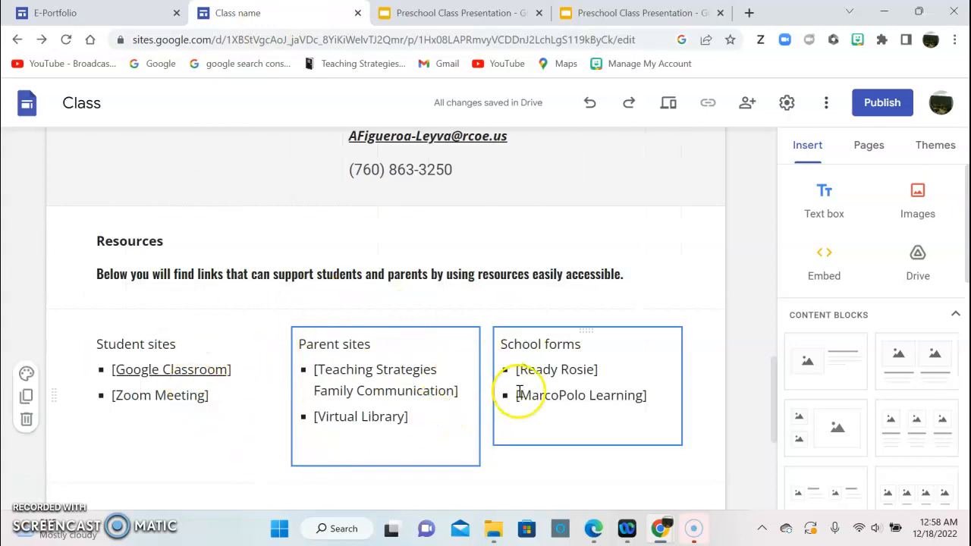
Scroll back to the top and open the Schedule page from the Pages panel.
scroll(704, 407, "up", 2)
scroll(703, 406, "up", 8)
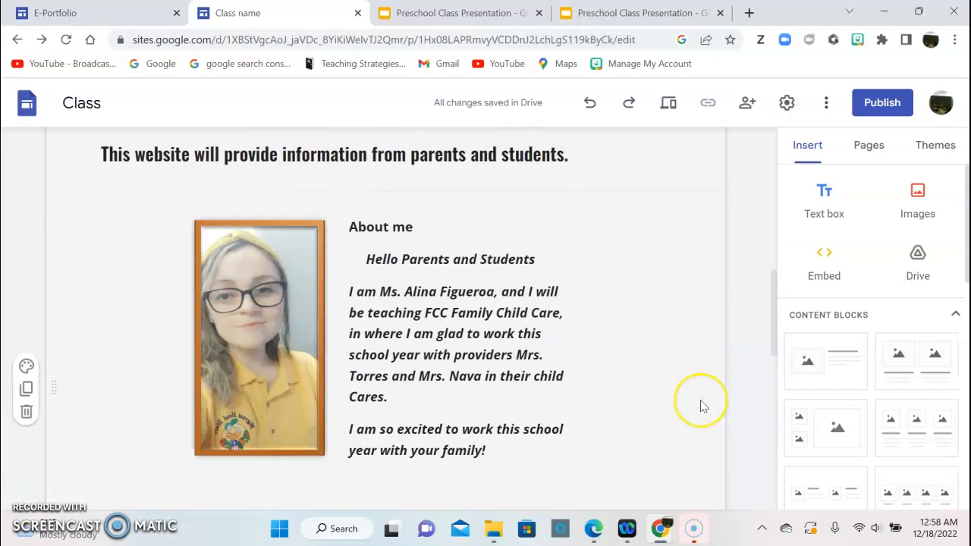
scroll(701, 400, "up", 1)
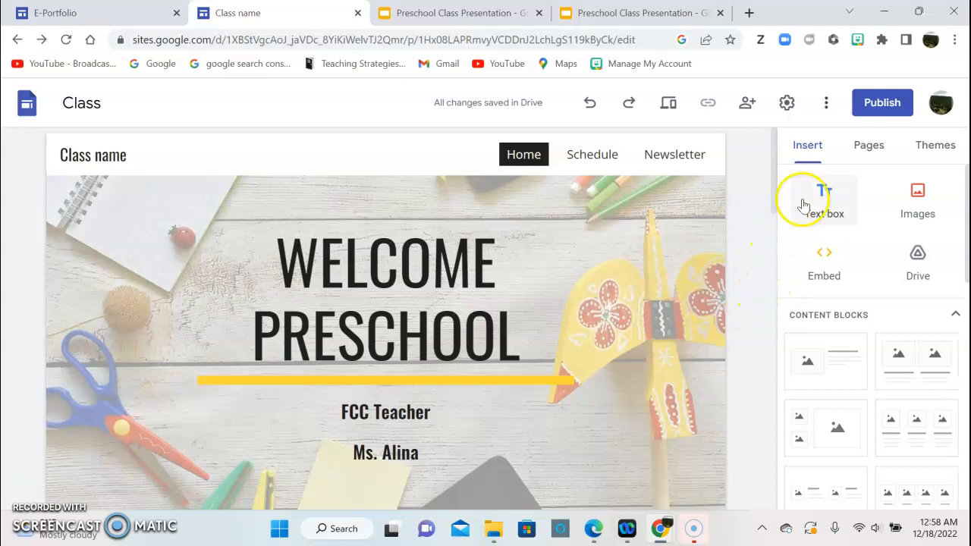
left_click(878, 160)
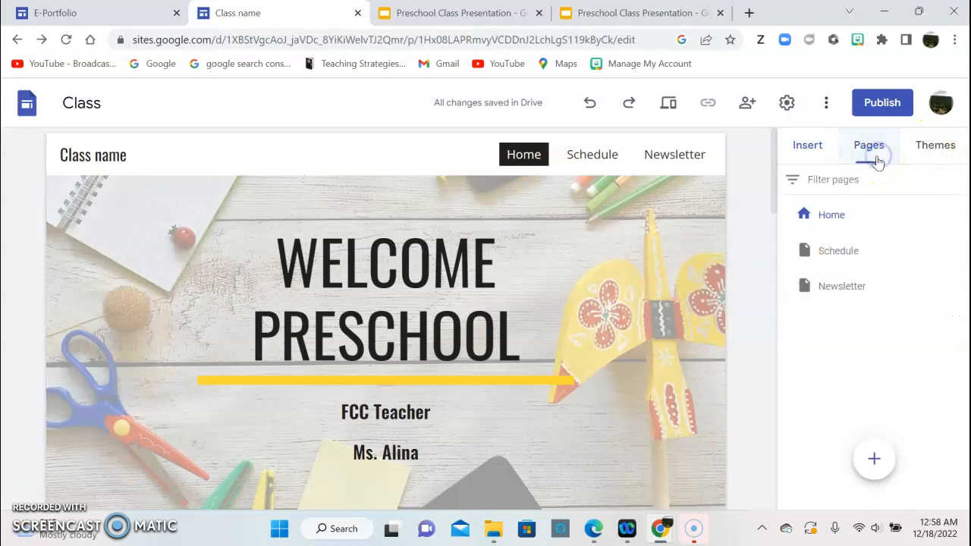
left_click(852, 256)
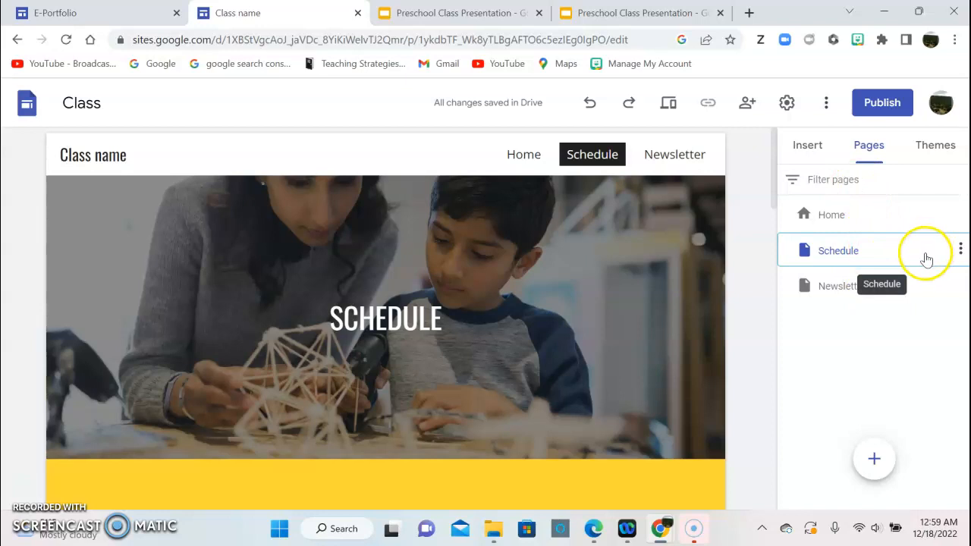
Rename the Schedule page to Math Activities.
double_click(903, 257)
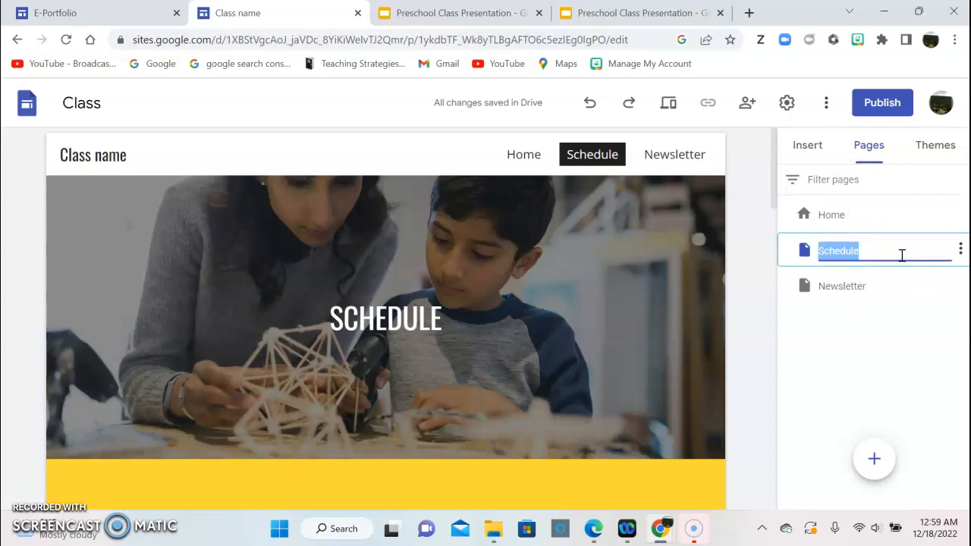
key("BackSpace")
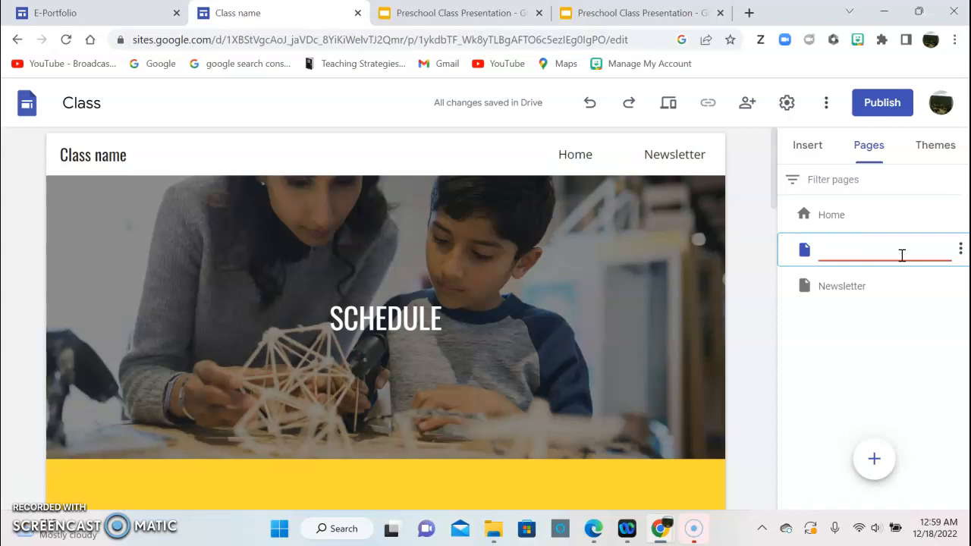
type("Math A")
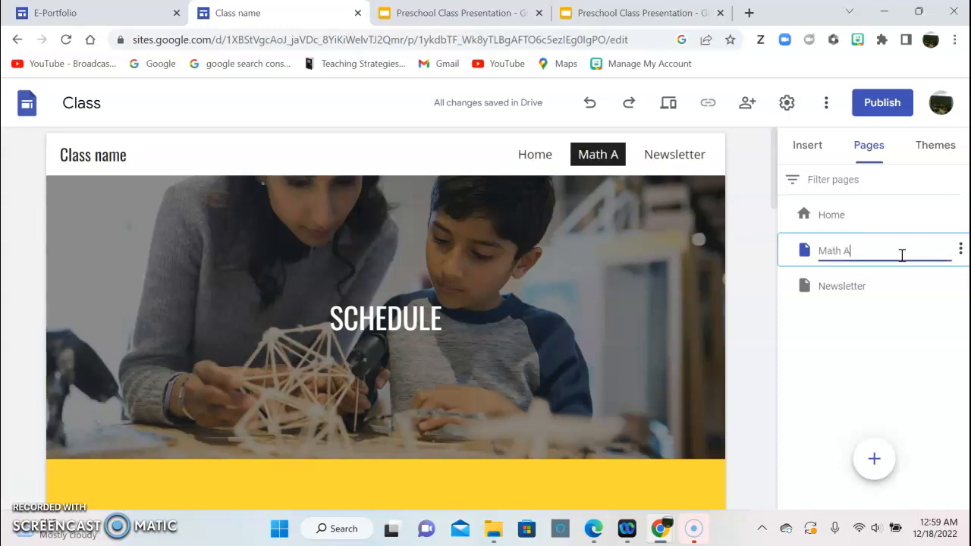
type("ctivities")
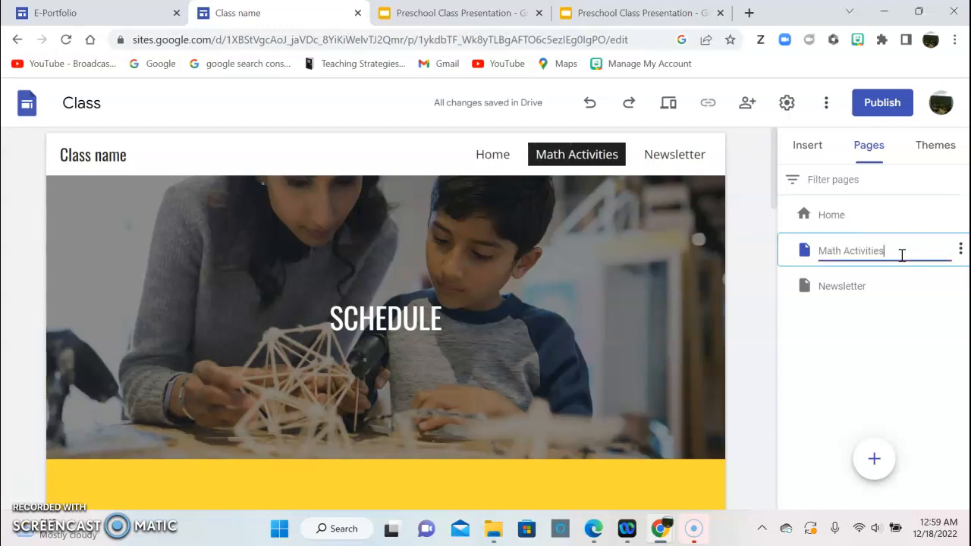
left_click(936, 281)
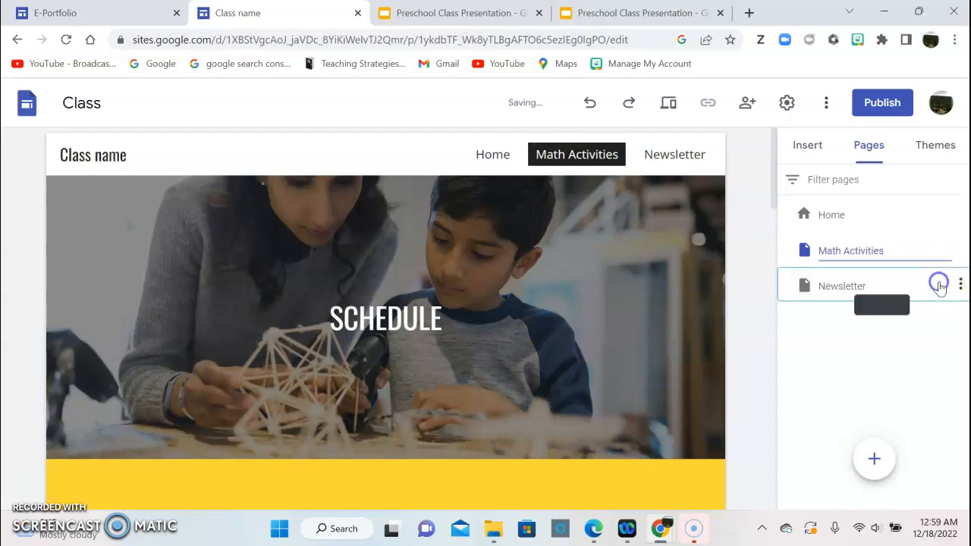
Rename the Newsletter page to Literacy Activities and open the Math Activities page.
left_click(960, 285)
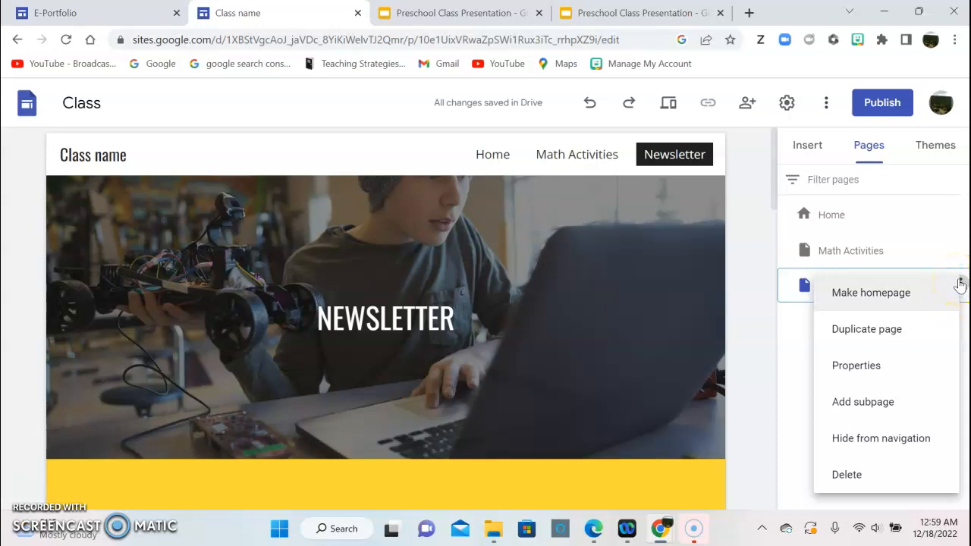
left_click(792, 297)
double_click(835, 288)
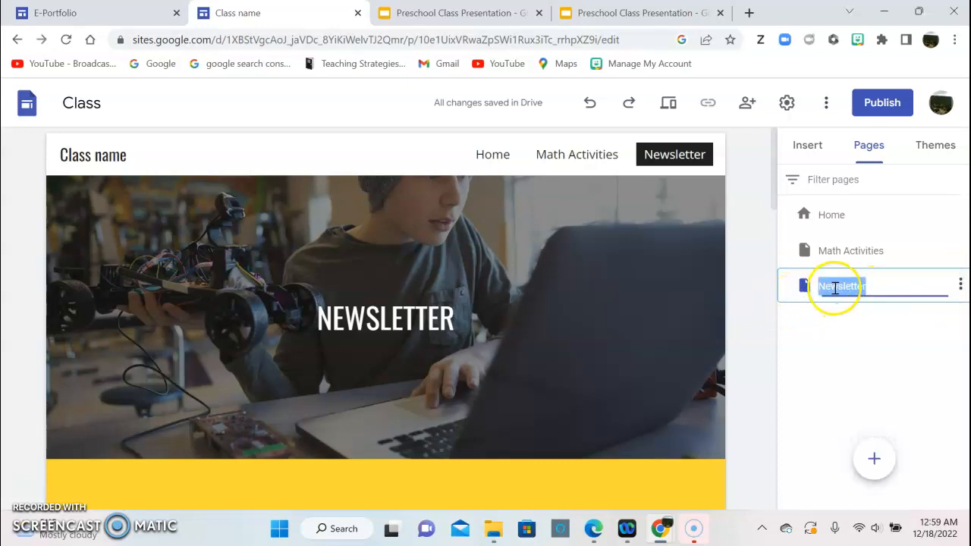
key("BackSpace")
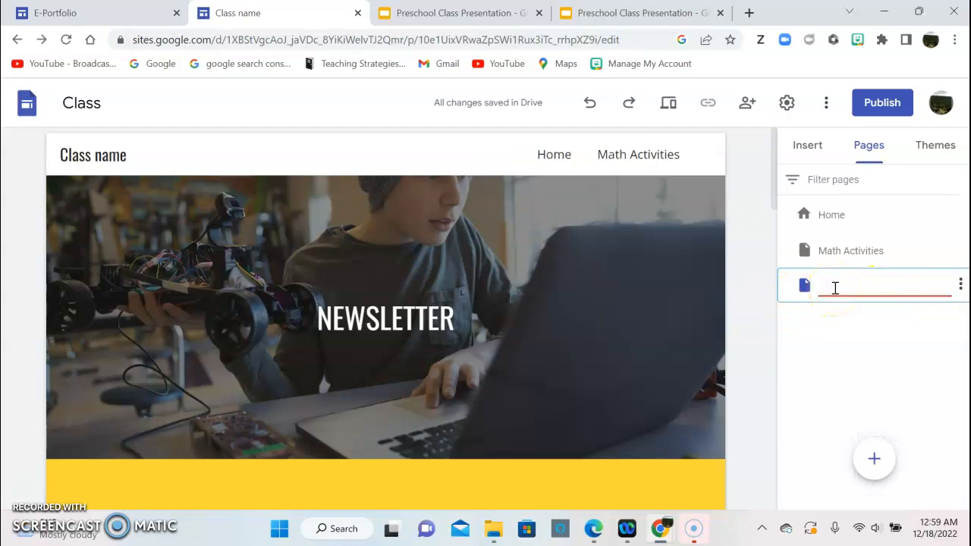
type("Litera")
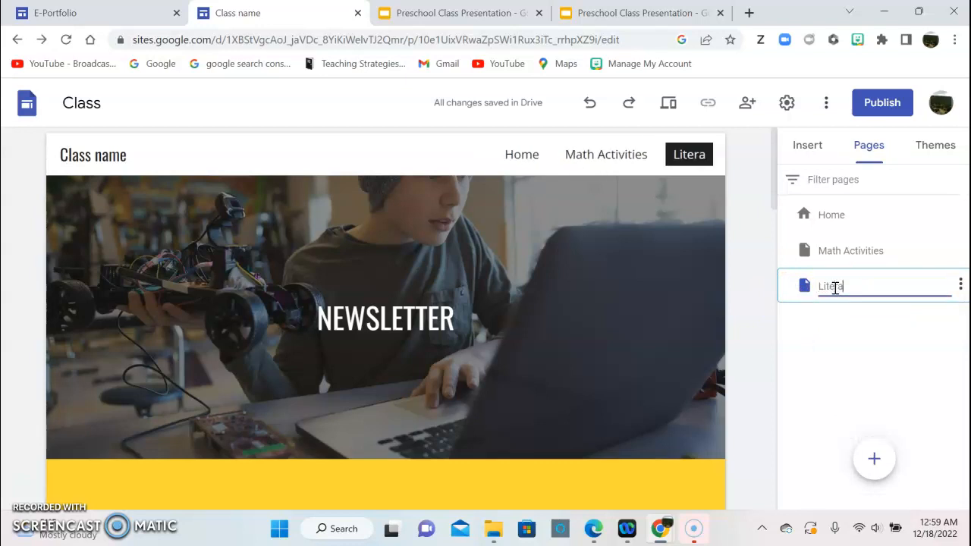
type("cy Ac")
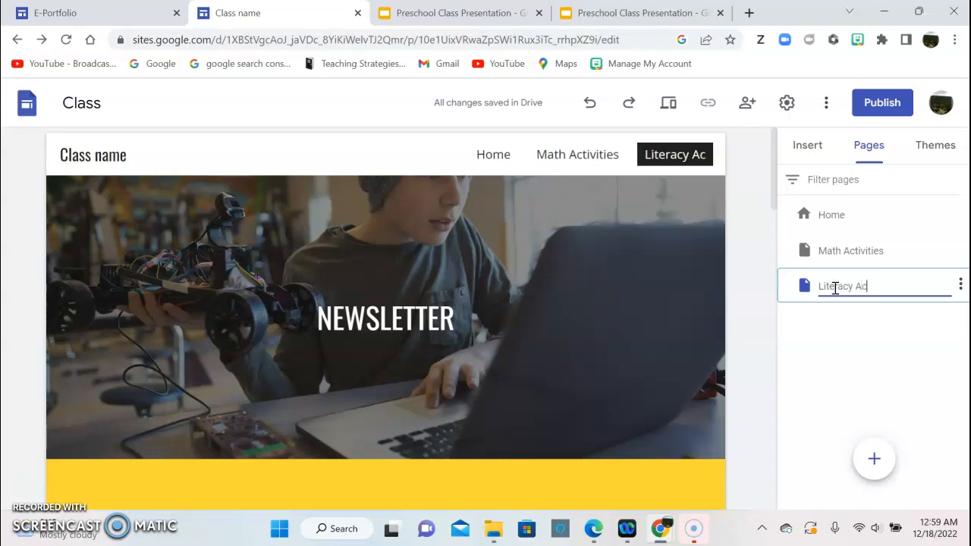
type("tivities")
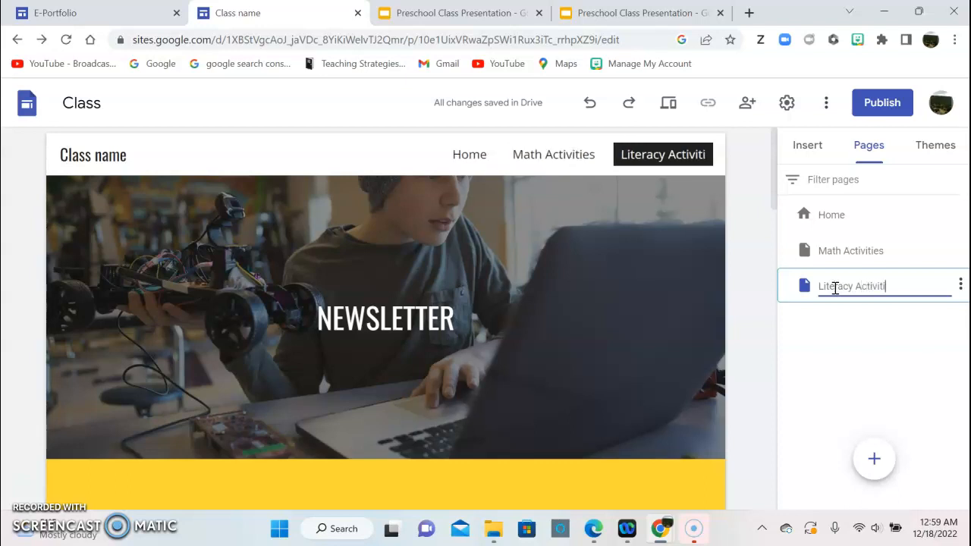
left_click(835, 255)
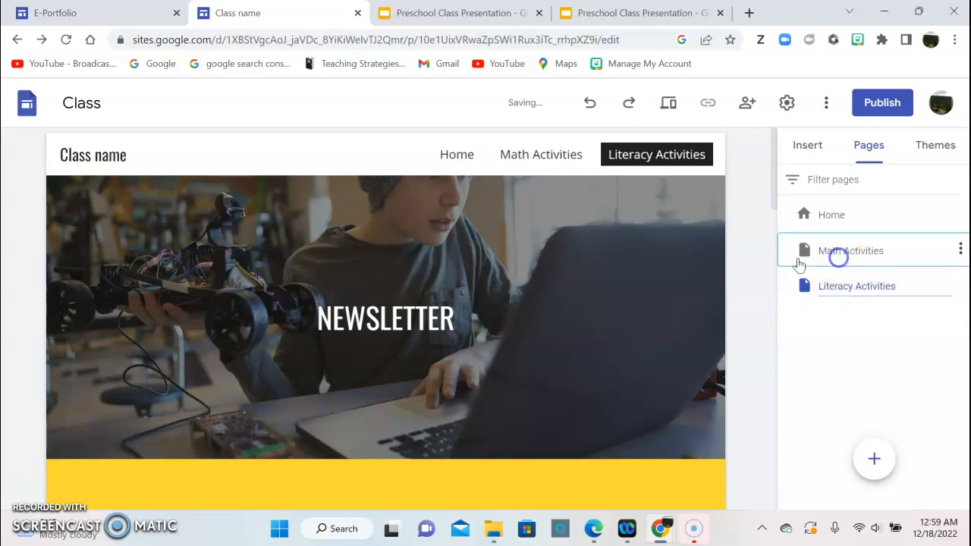
left_click(525, 154)
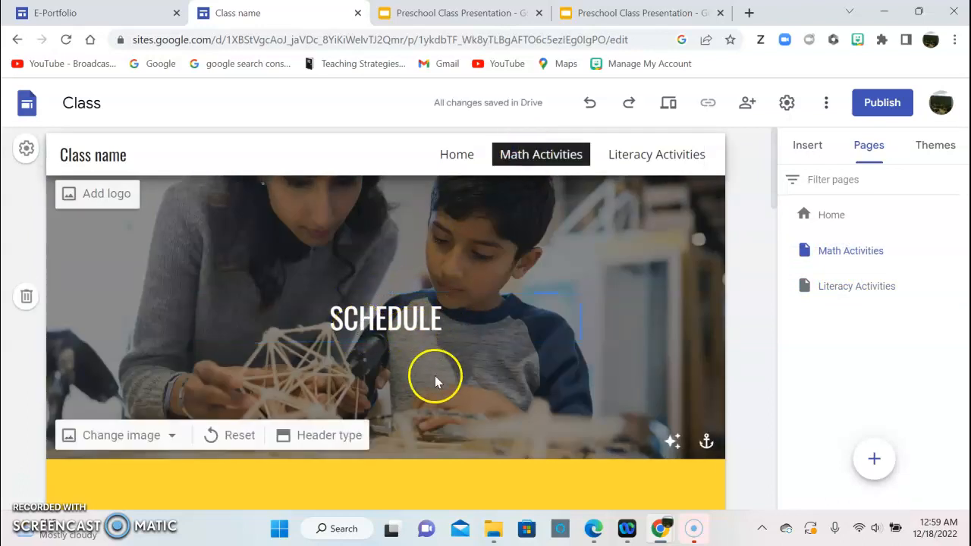
scroll(435, 382, "down", 3)
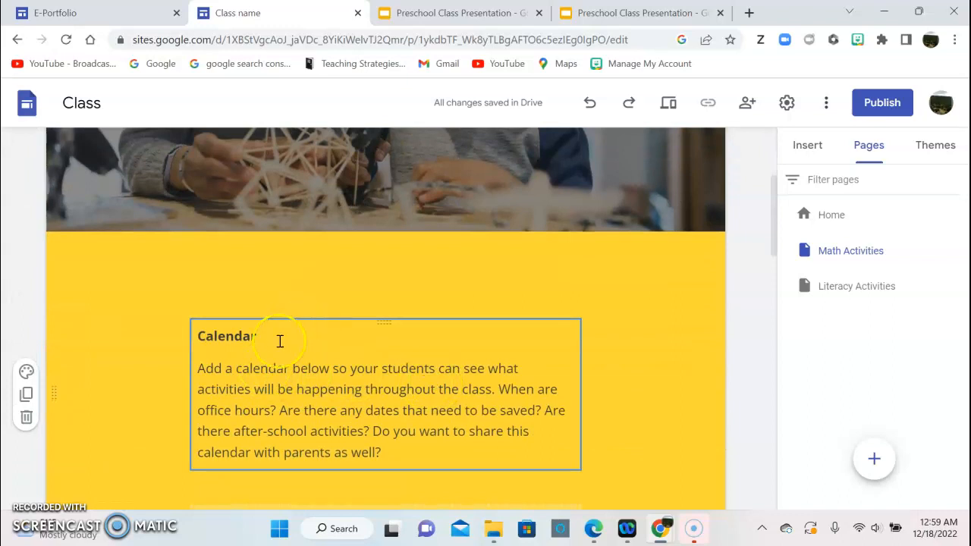
scroll(363, 382, "down", 1)
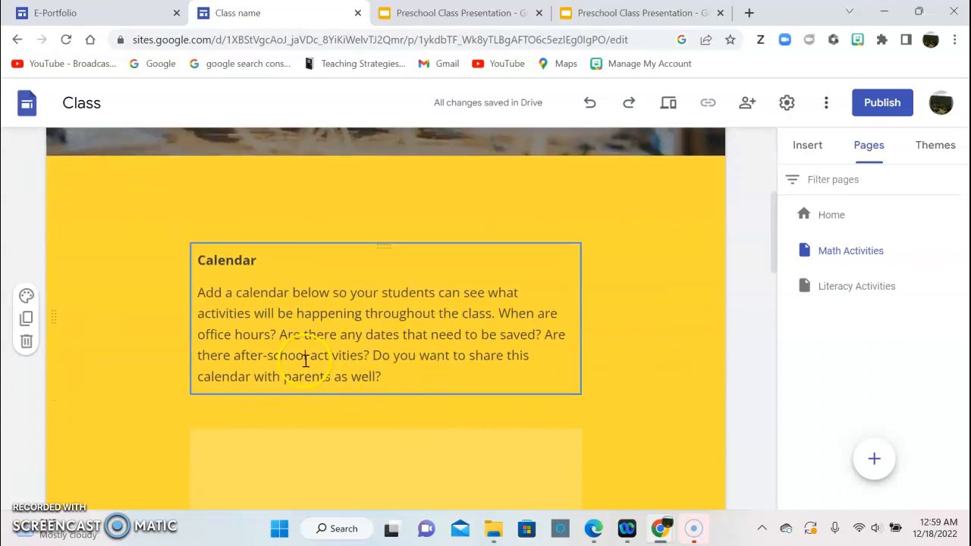
scroll(307, 365, "down", 1)
scroll(325, 369, "down", 3)
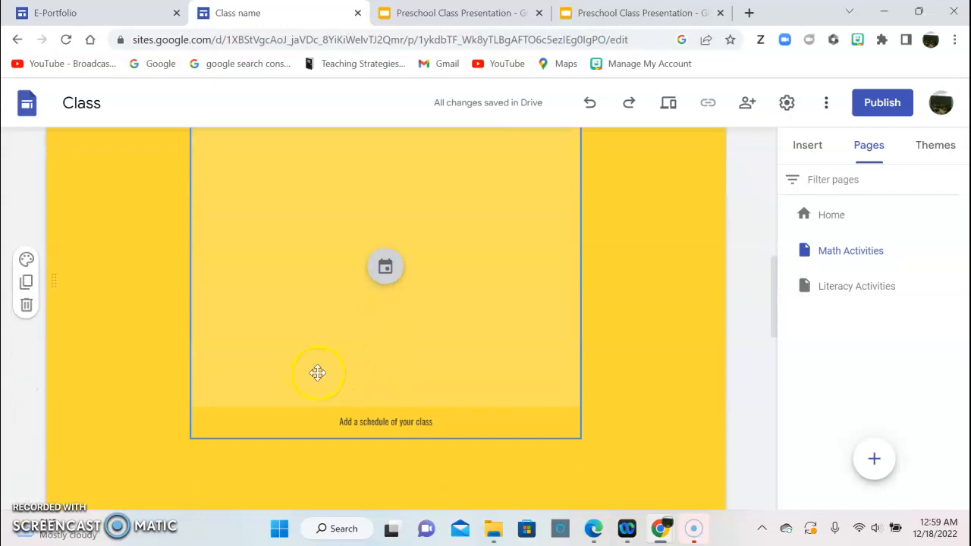
scroll(316, 374, "down", 1)
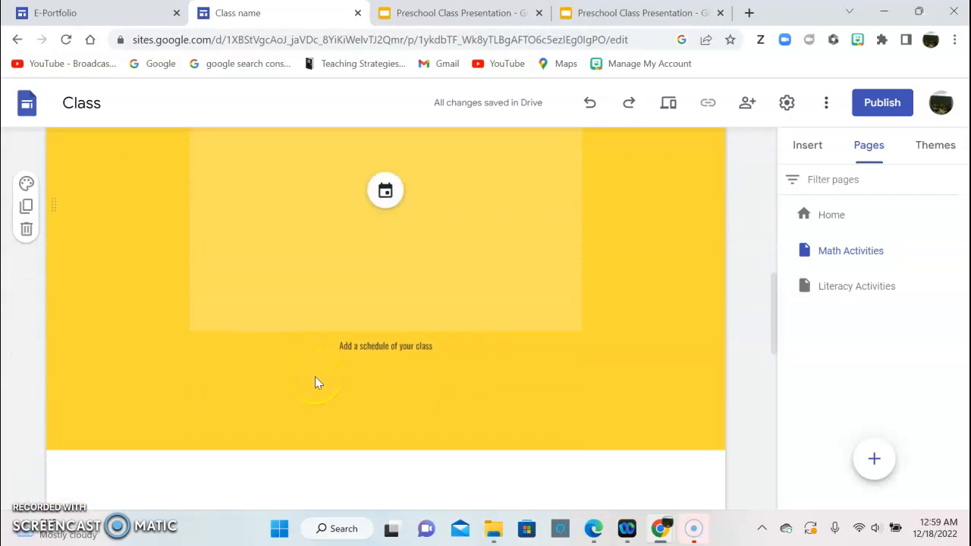
scroll(315, 376, "down", 1)
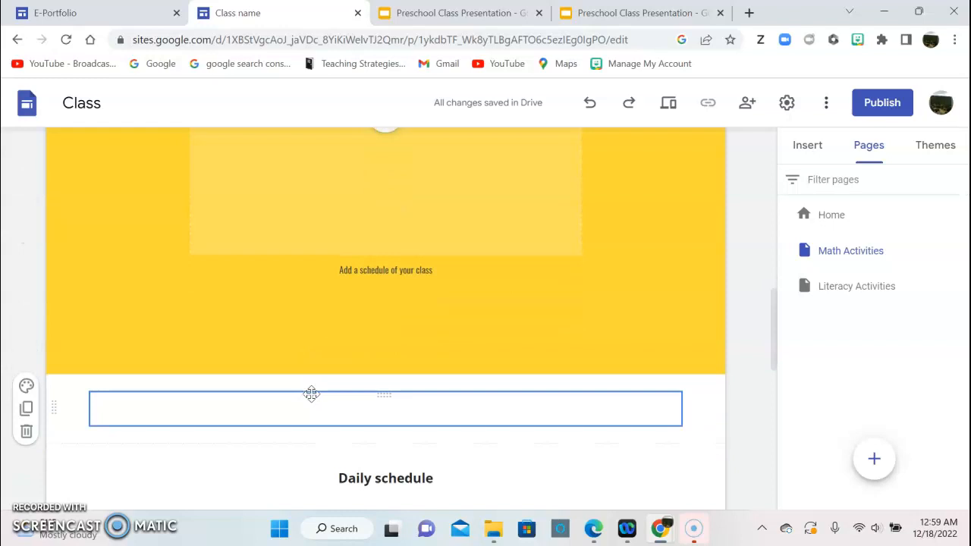
scroll(311, 396, "up", 8)
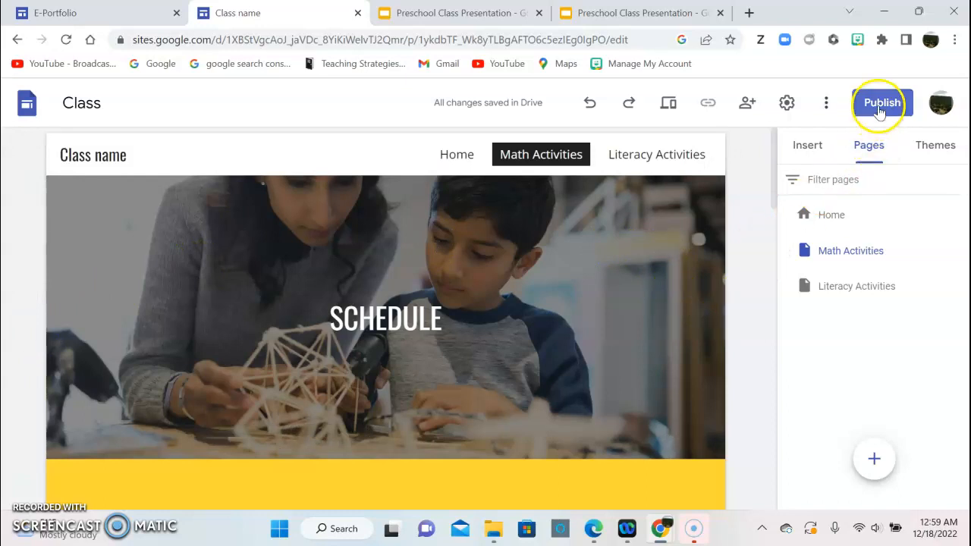
From the Home page, publish the class site using the teacher's chosen sites.google.com web address.
left_click(457, 156)
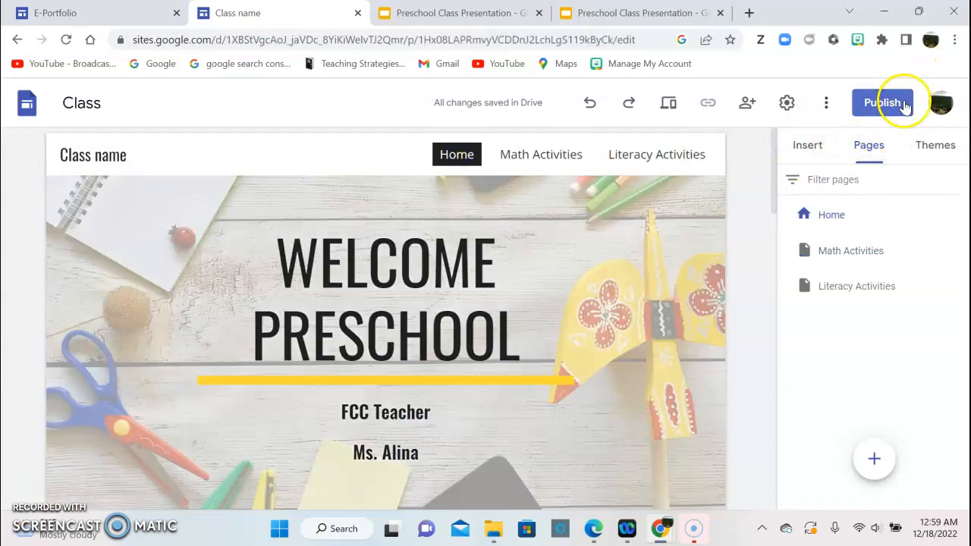
left_click(898, 109)
left_click(429, 196)
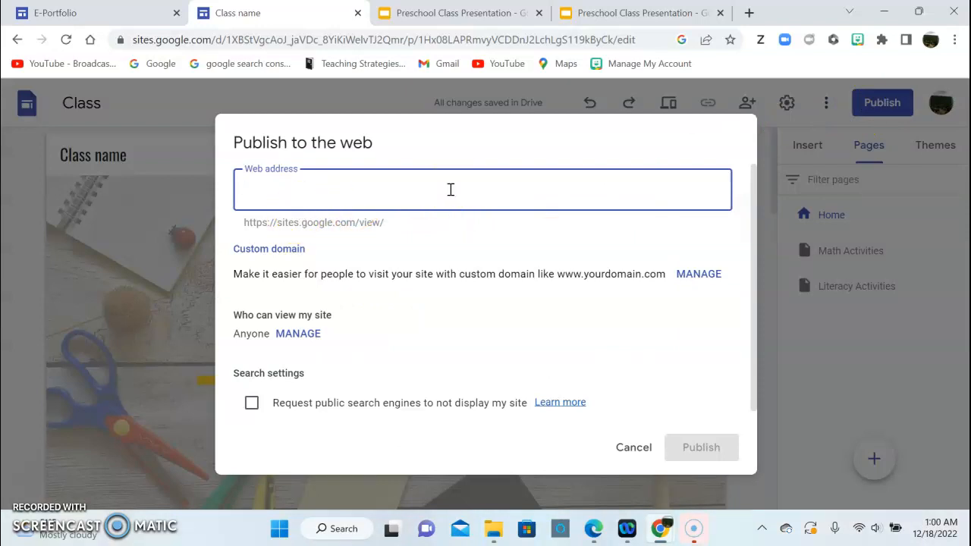
type("ms")
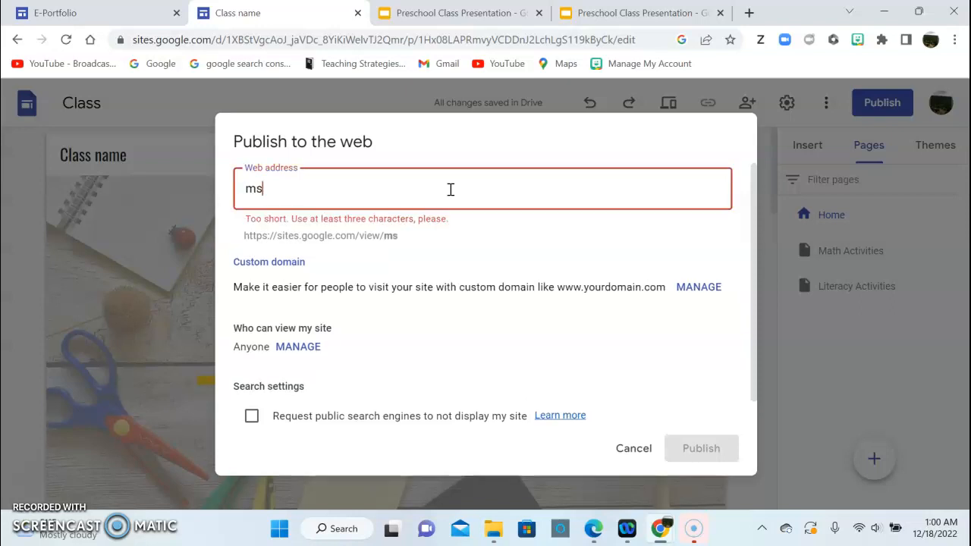
type("ali")
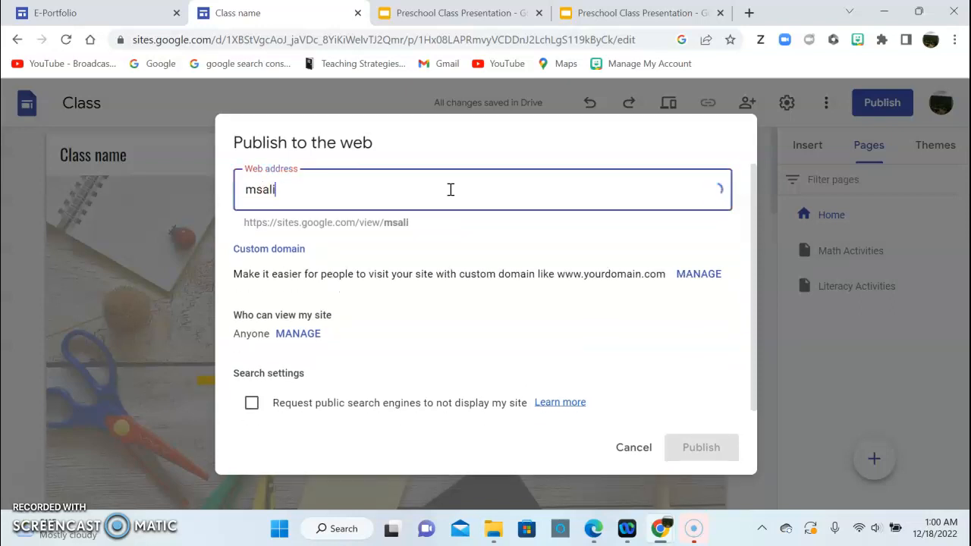
type("na")
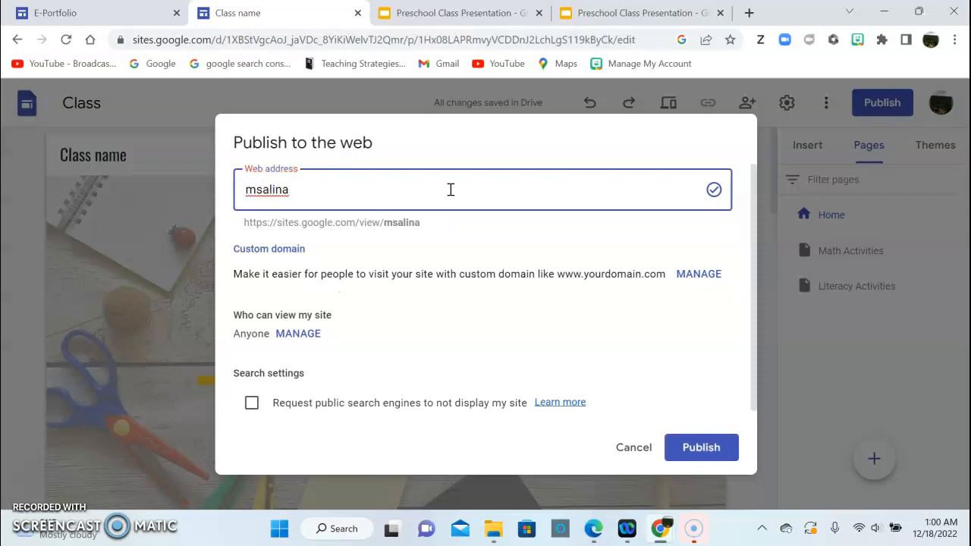
type("pk")
left_click(461, 227)
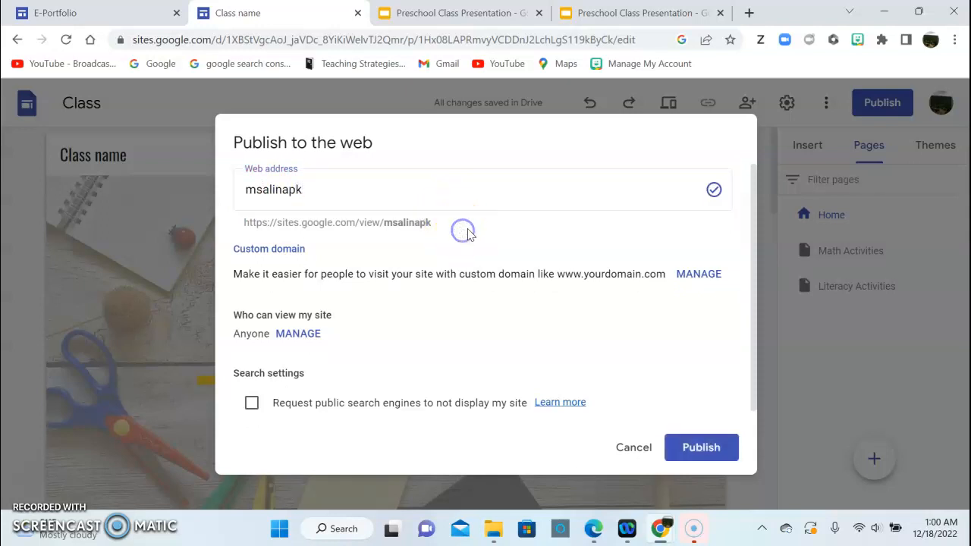
left_click(712, 450)
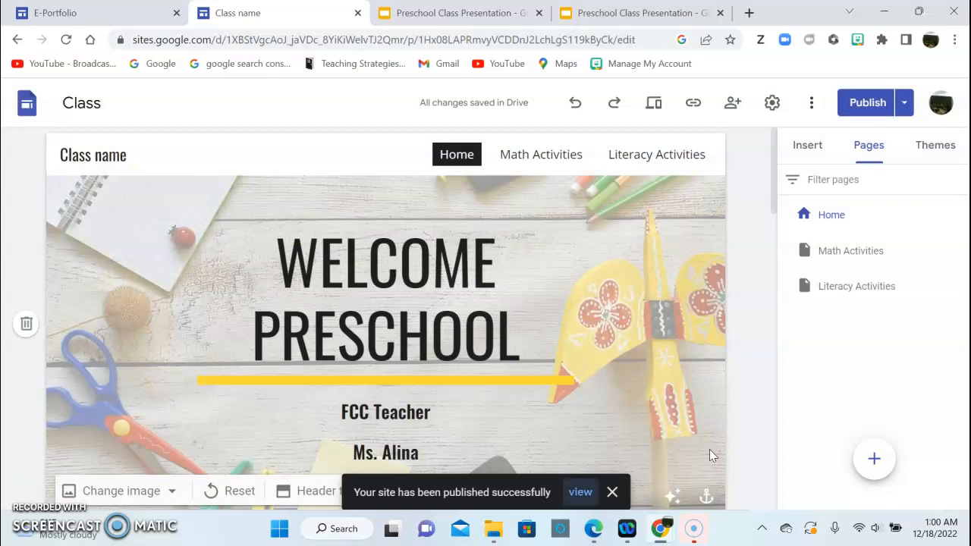
left_click(806, 144)
left_click(694, 103)
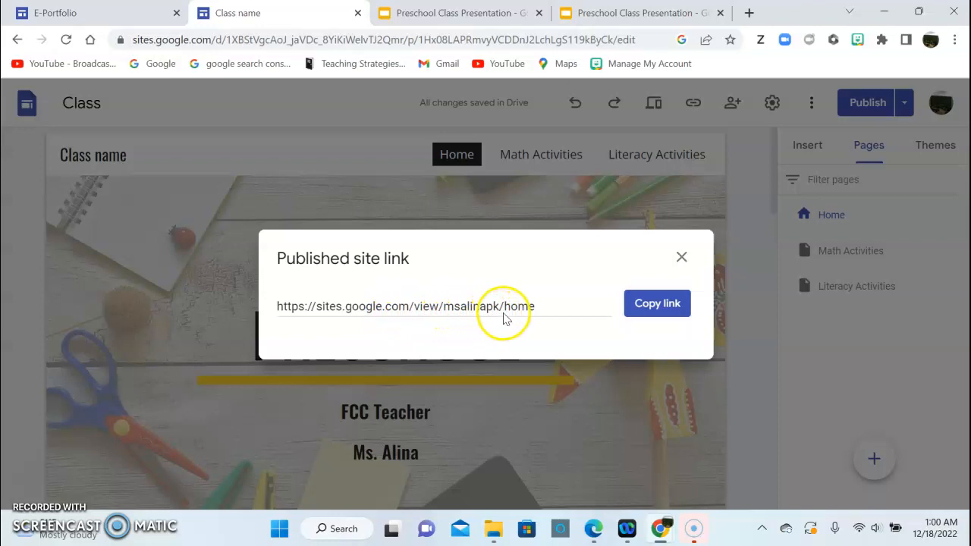
left_click(676, 304)
left_click(682, 257)
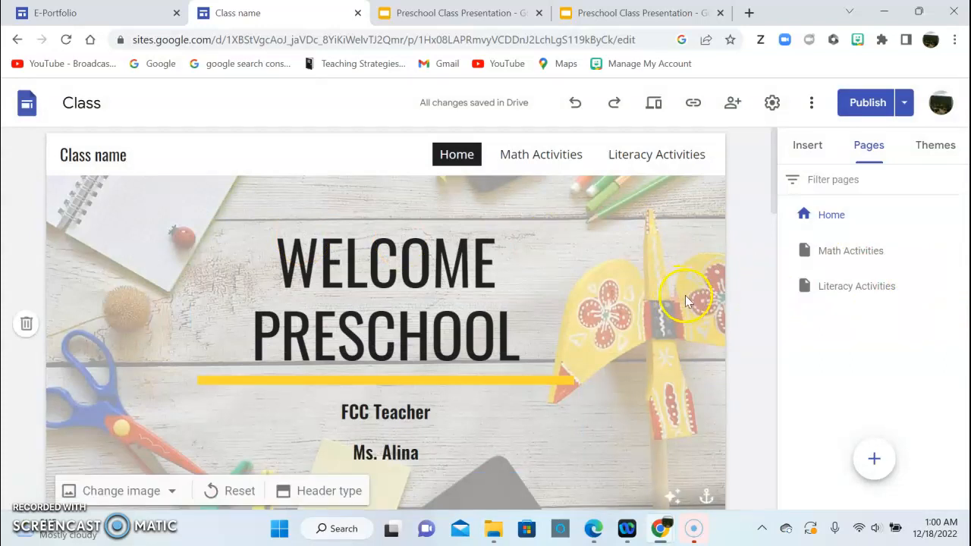
left_click(632, 313)
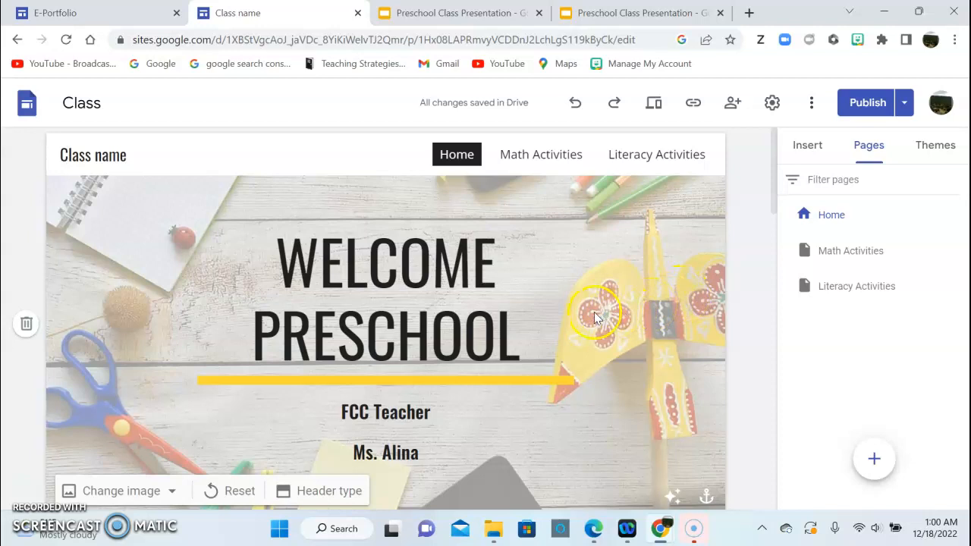